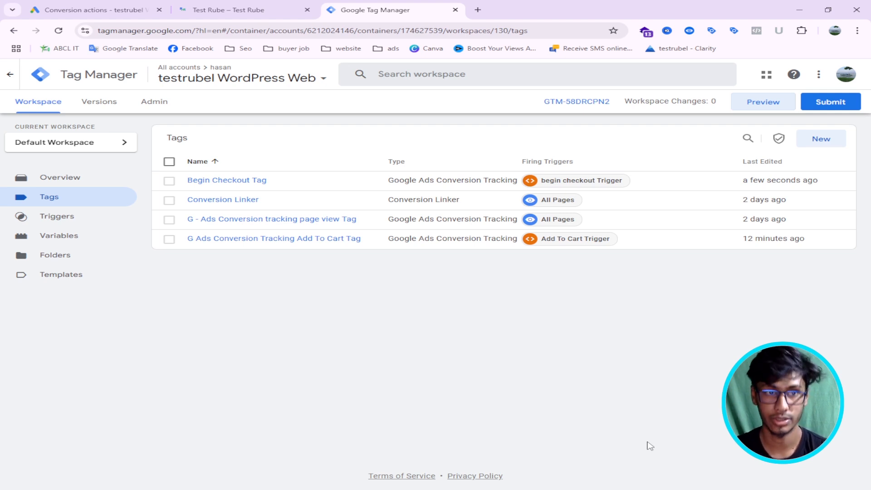
Step: Switch to the Google Ads conversions summary and start a new conversion action for website conversions
left_click(66, 8)
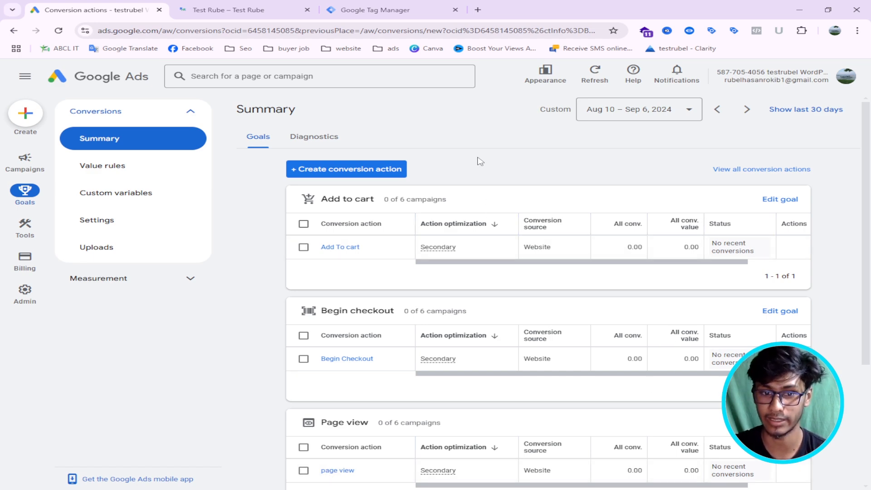
scroll(360, 326, "down", 3)
scroll(359, 356, "up", 3)
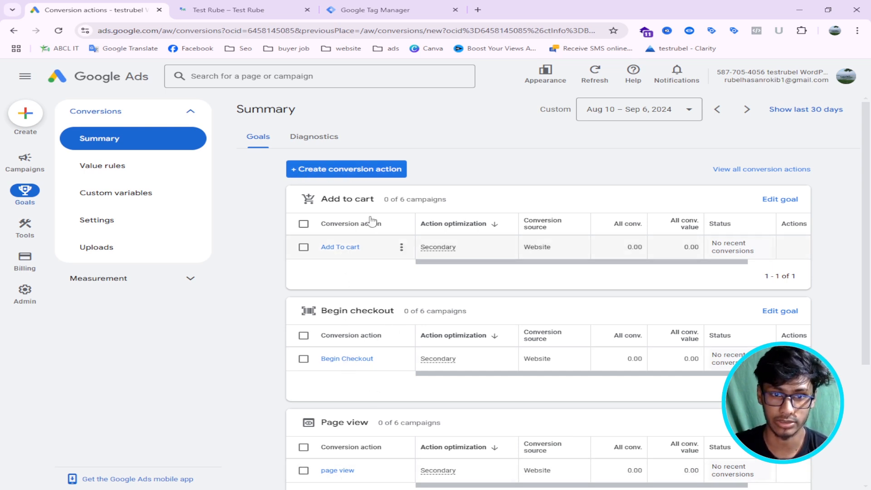
left_click(329, 173)
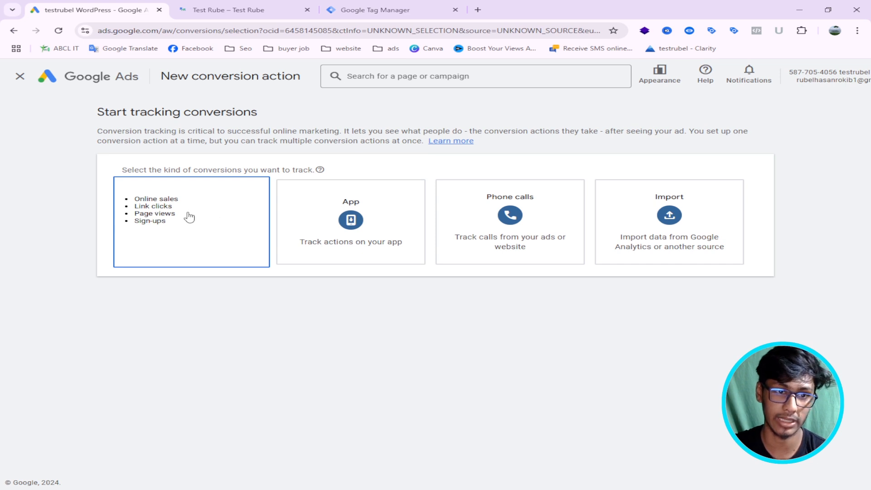
left_click(267, 178)
left_click(270, 9)
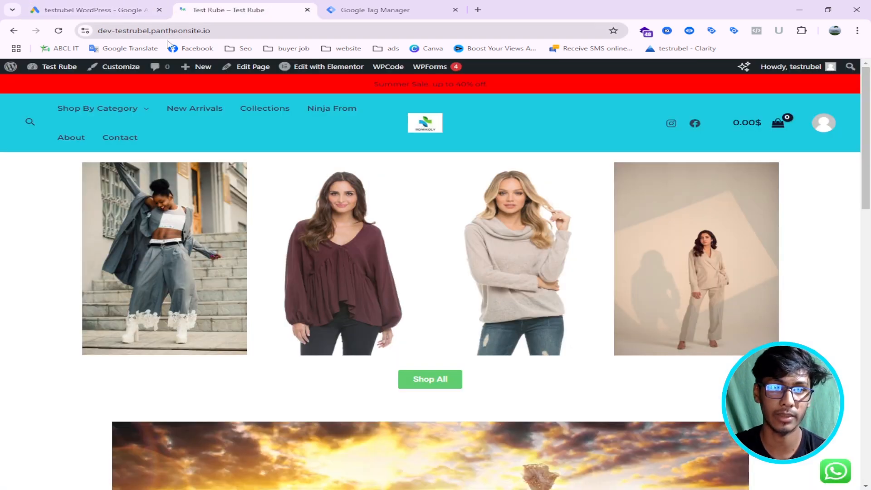
left_click(216, 30)
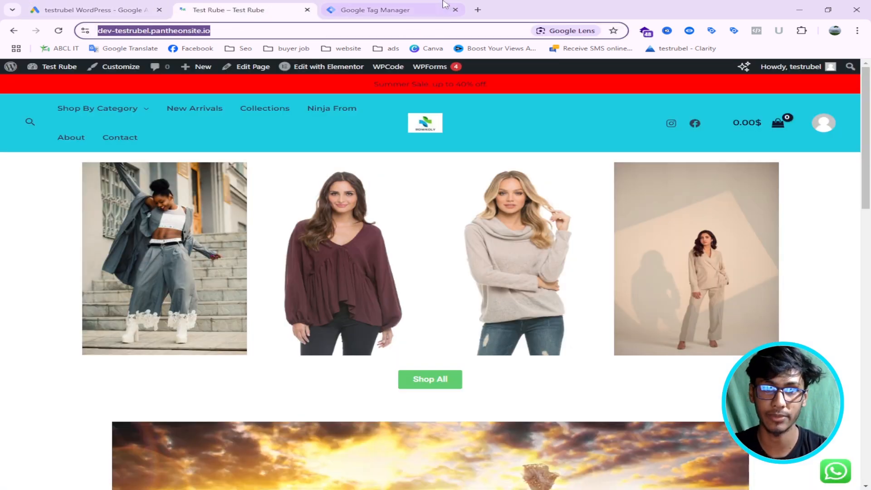
left_click(357, 9)
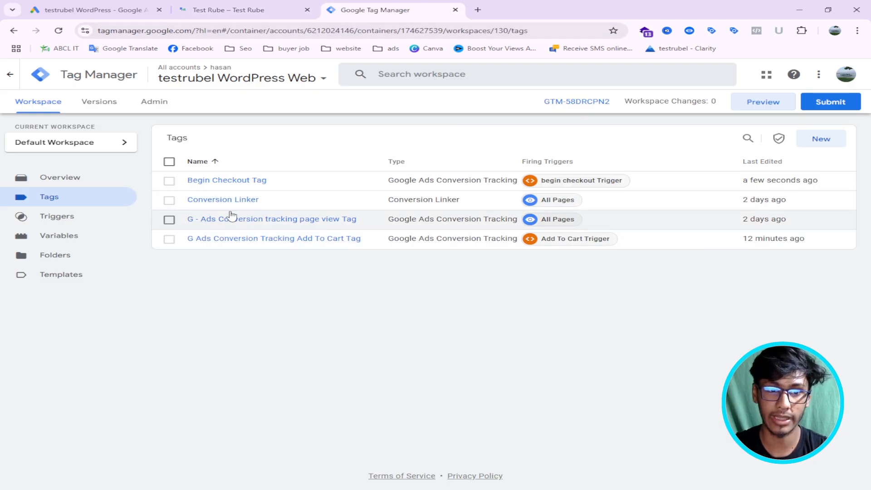
key("ctrl+shift+Tab")
key("ctrl+shift+Tab")
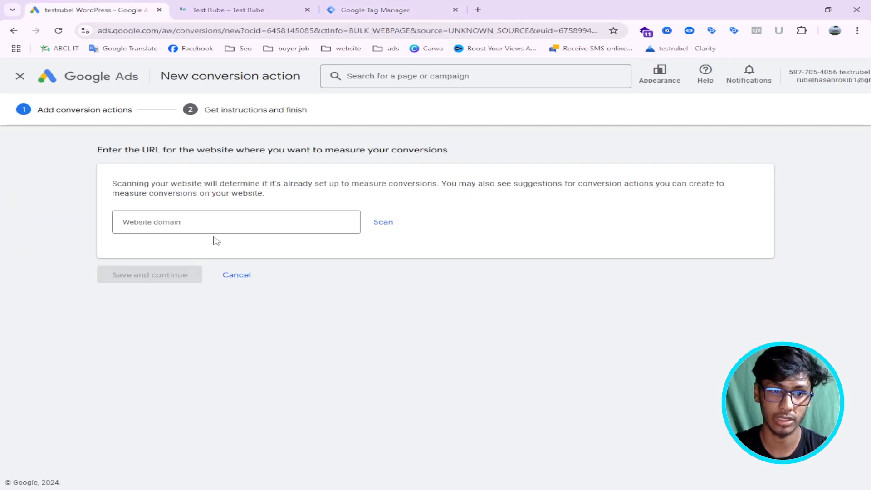
left_click(146, 223)
type("https://dev-testrubel.pantheonsite.io/")
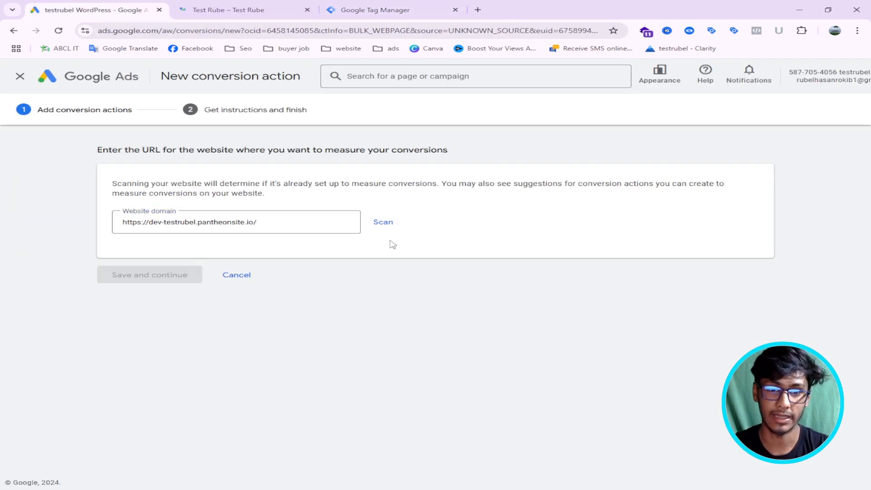
left_click(385, 224)
Step: Dismiss the event-based conversion form and start adding a conversion action manually using code
scroll(351, 265, "down", 3)
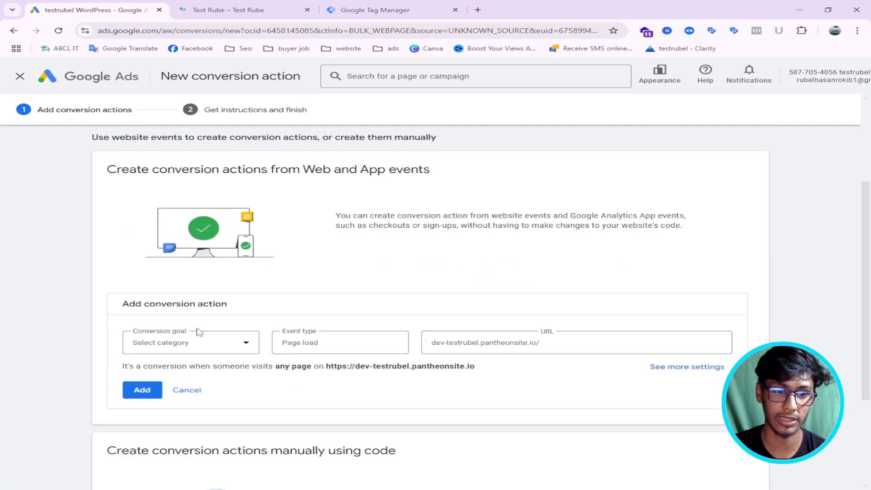
scroll(213, 328, "down", 2)
scroll(234, 340, "up", 2)
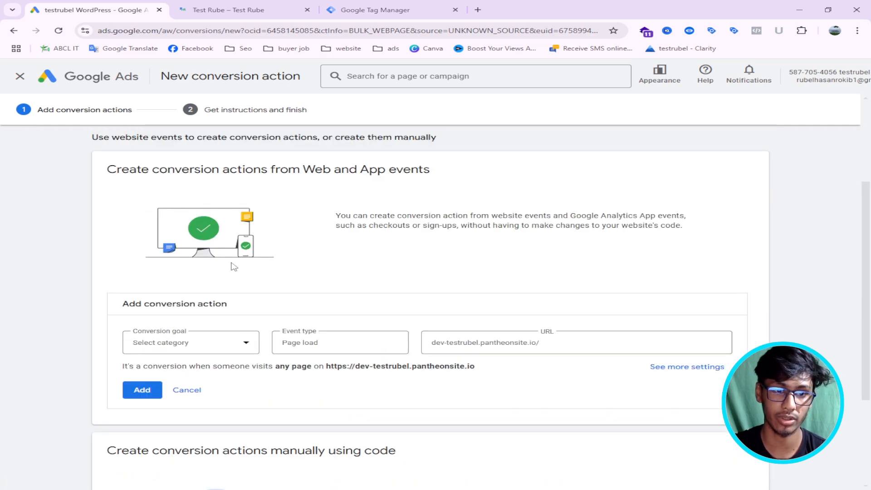
left_click(186, 390)
scroll(172, 408, "down", 1)
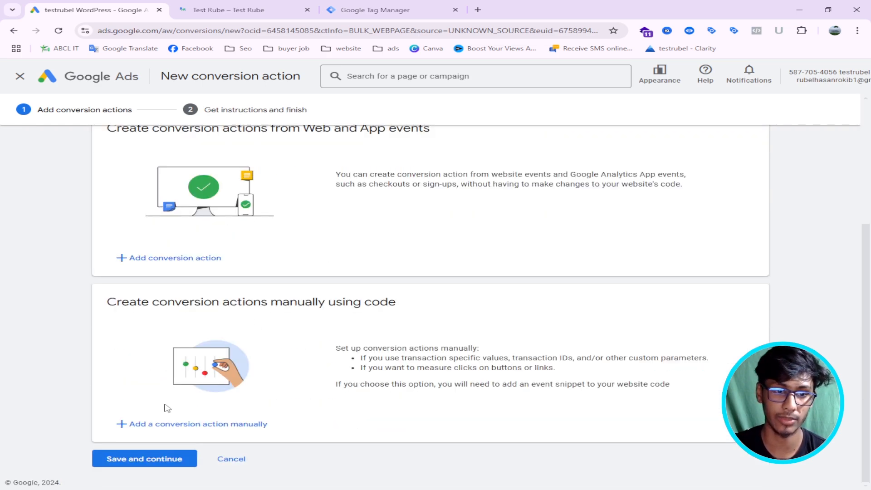
left_click(201, 425)
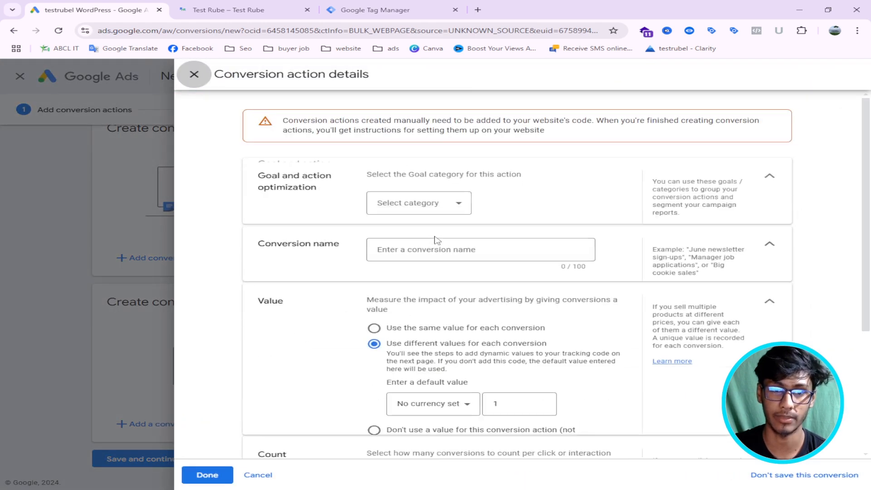
Step: Set the goal category of the conversion action to Purchase
left_click(407, 200)
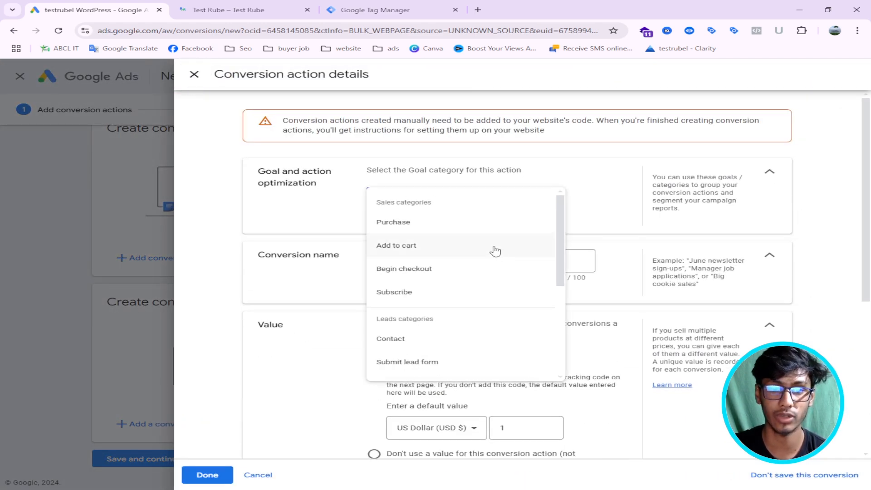
left_click(393, 223)
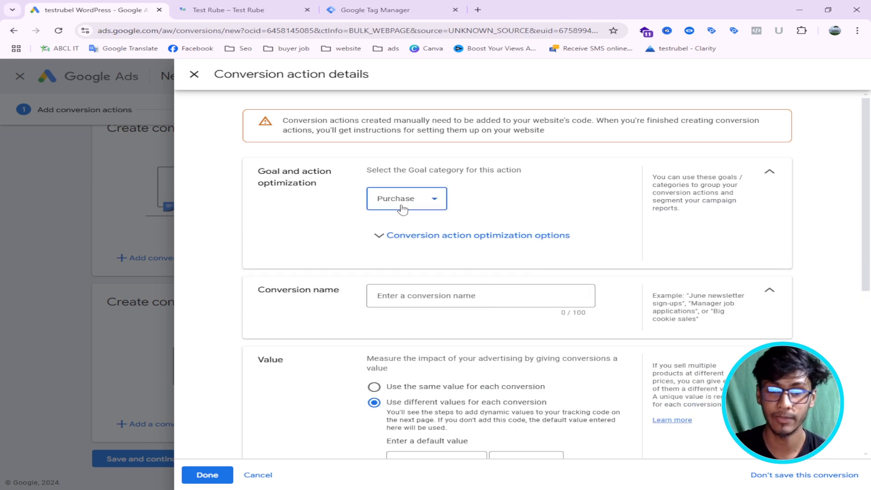
left_click(399, 199)
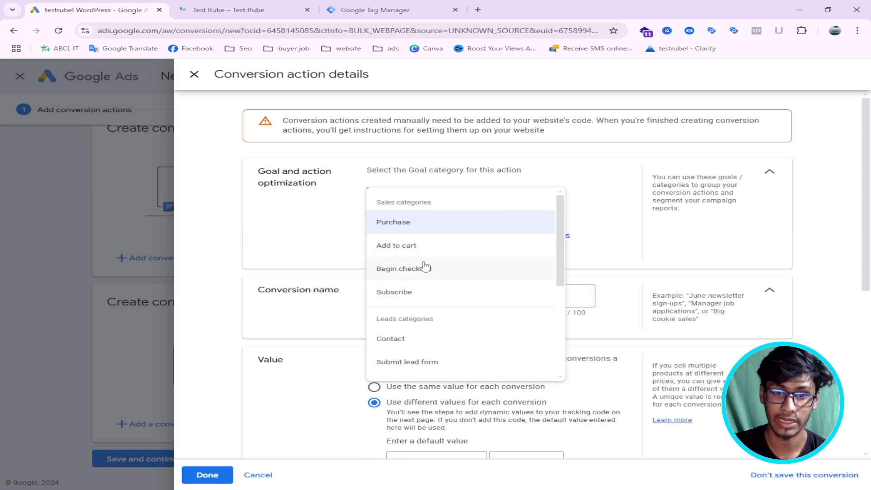
left_click(400, 224)
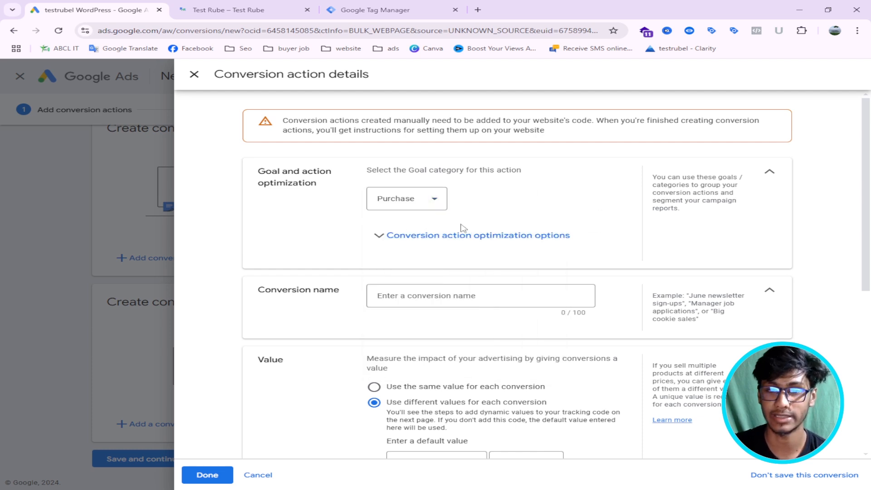
Step: Expand the conversion action optimization options and choose the primary action used for bidding optimization
left_click(380, 244)
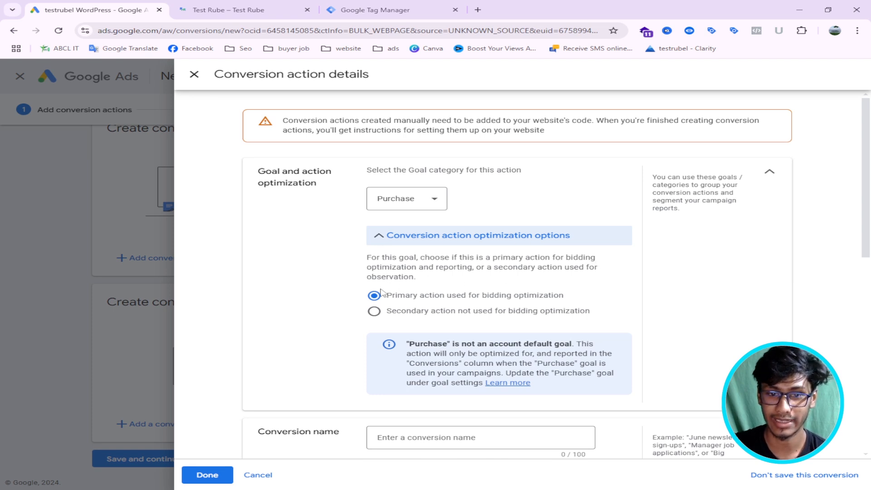
left_click(388, 311)
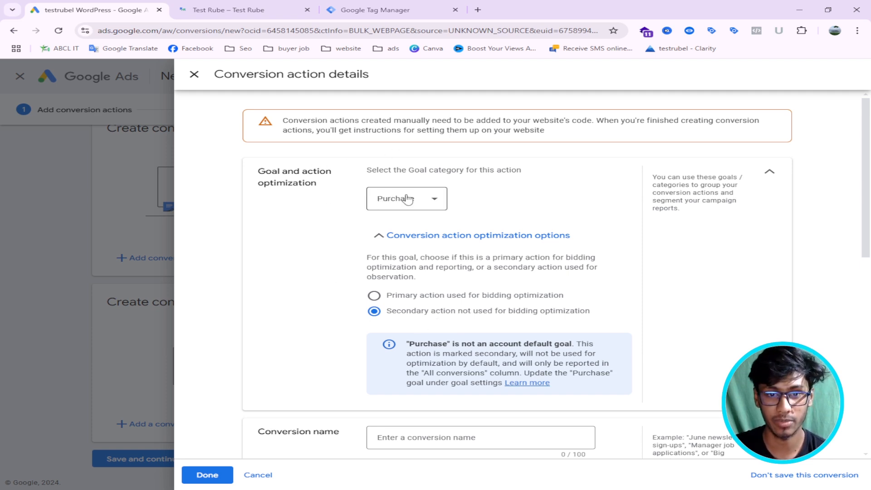
left_click(374, 295)
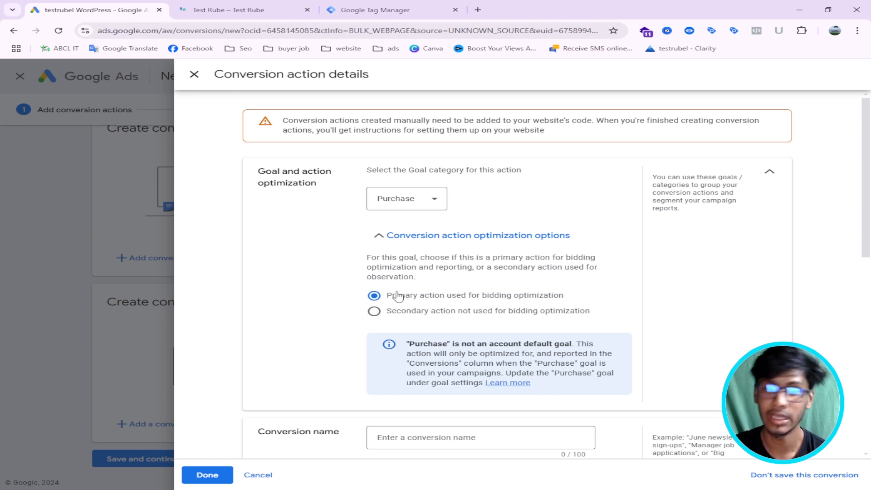
left_click(411, 207)
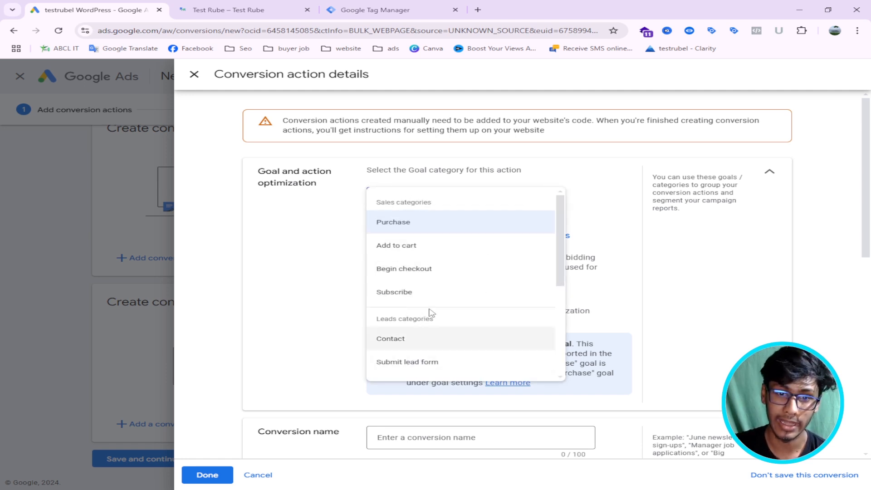
scroll(430, 313, "down", 3)
scroll(412, 300, "up", 4)
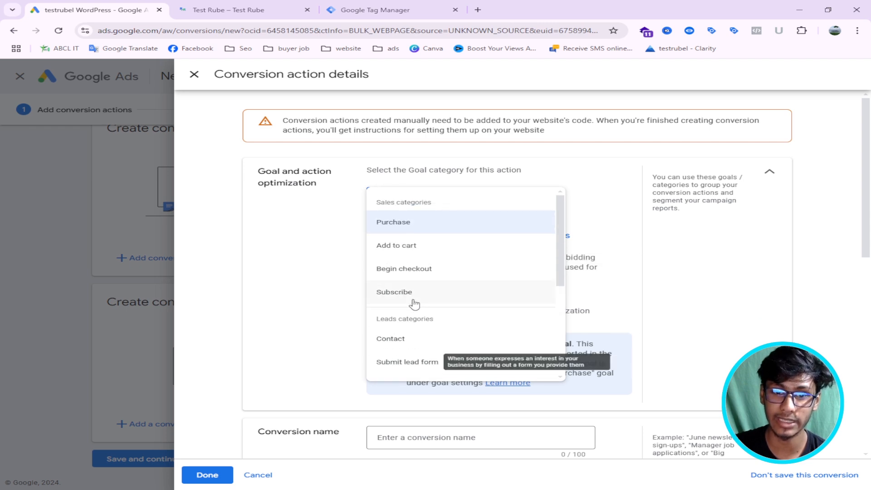
left_click(322, 249)
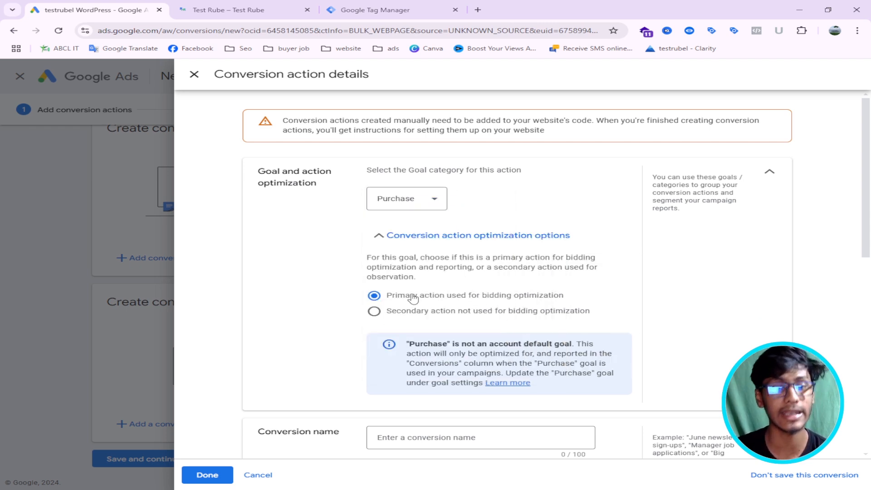
Step: Name the conversion action "Purchase"
scroll(424, 254, "down", 1)
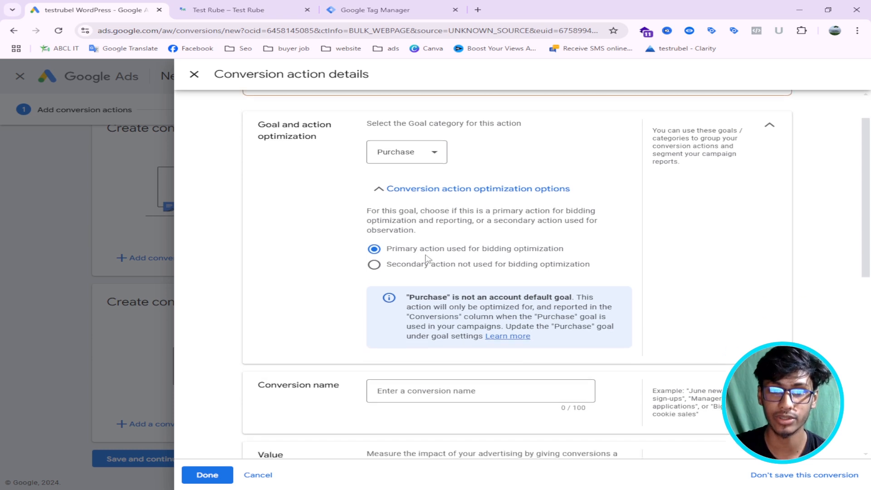
left_click(424, 390)
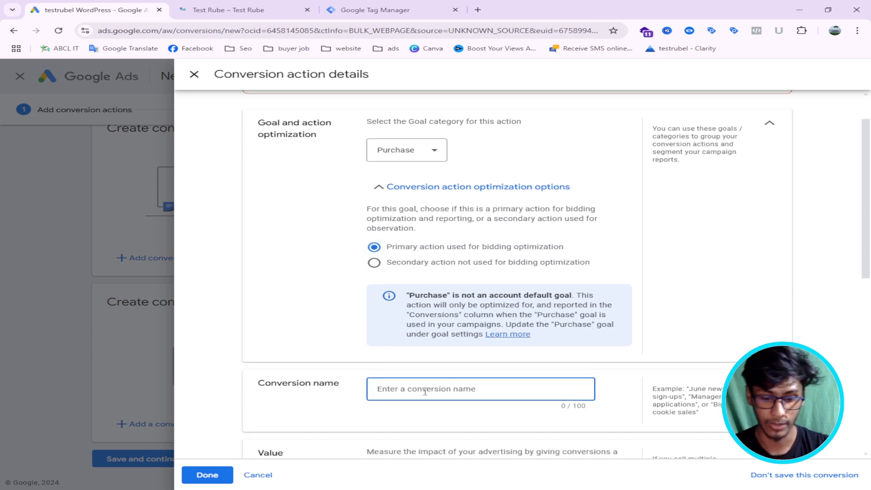
type("P")
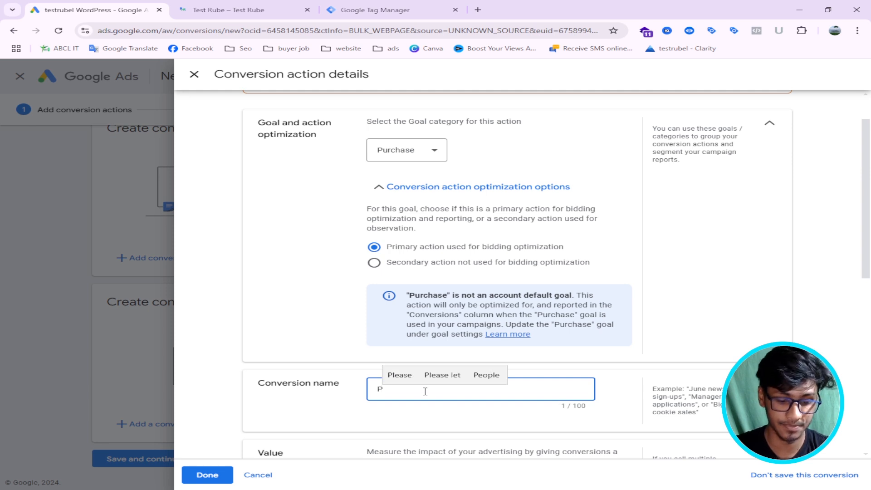
type("ur")
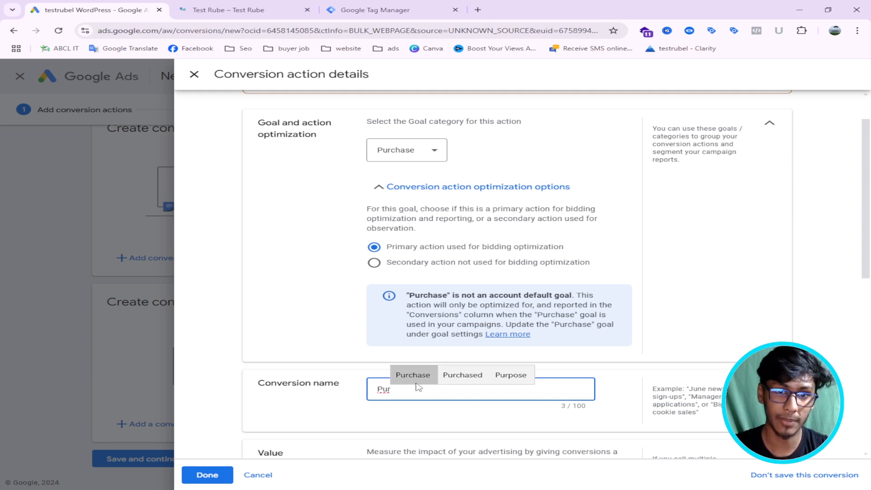
left_click(416, 383)
scroll(343, 319, "down", 3)
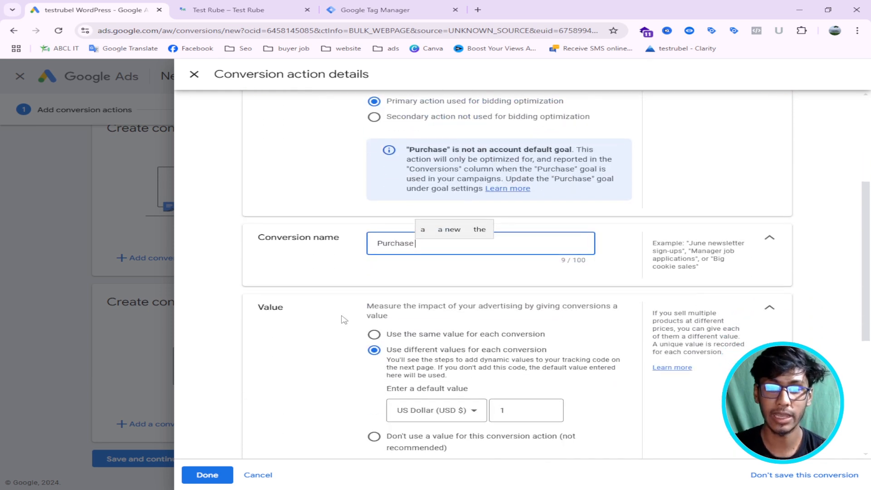
left_click(333, 297)
Step: Choose Every as the number of conversions to count per click or interaction
scroll(335, 299, "down", 2)
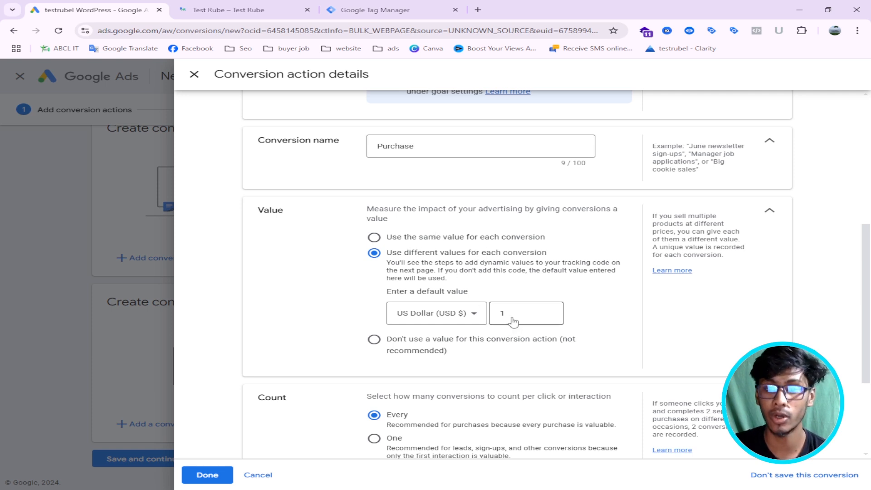
scroll(499, 309, "down", 3)
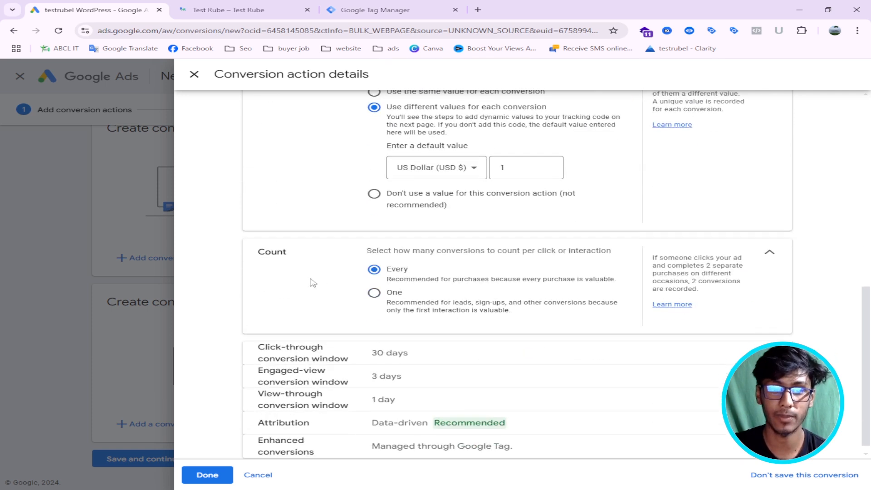
left_click_drag(259, 250, 293, 255)
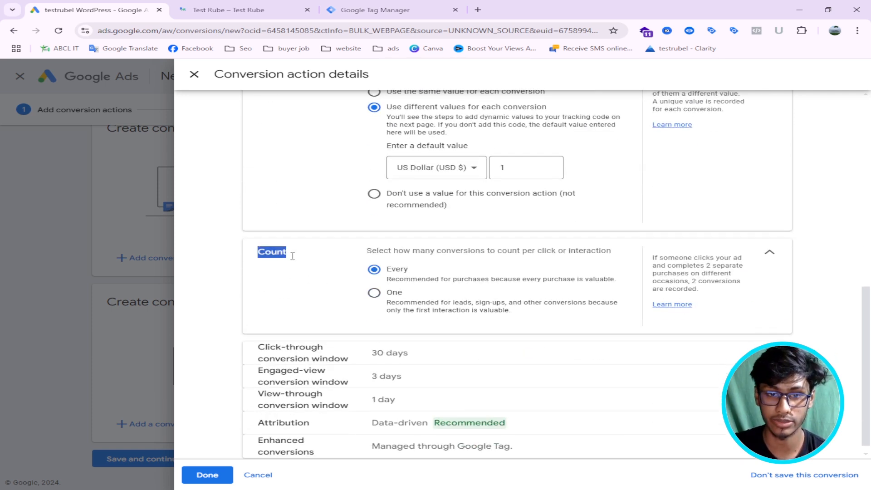
left_click(404, 270)
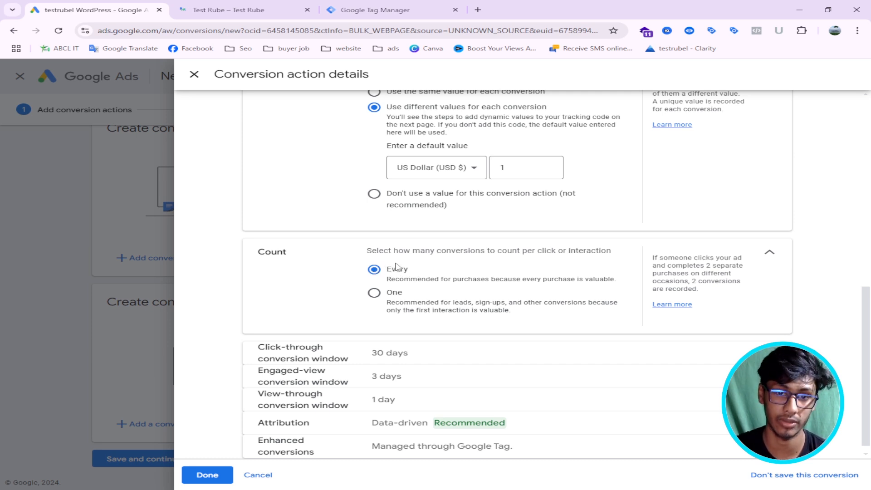
scroll(401, 268, "down", 1)
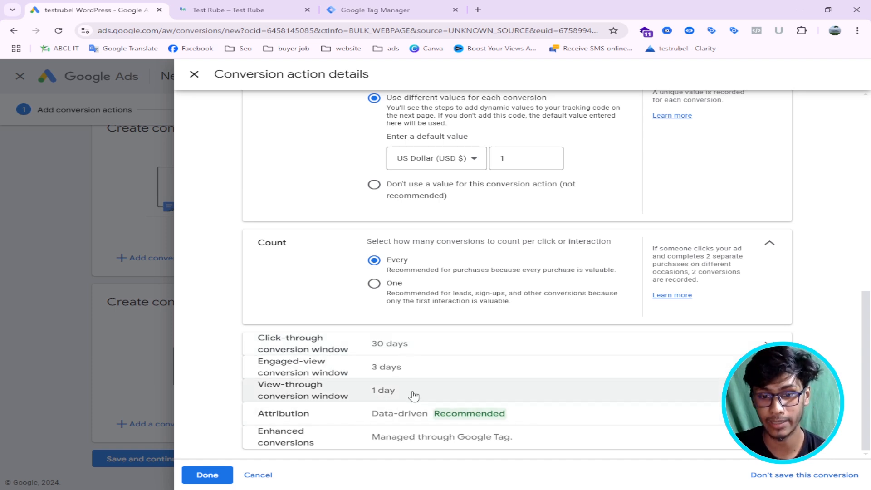
Step: Set the attribution model of the conversion action to Last click
left_click(554, 423)
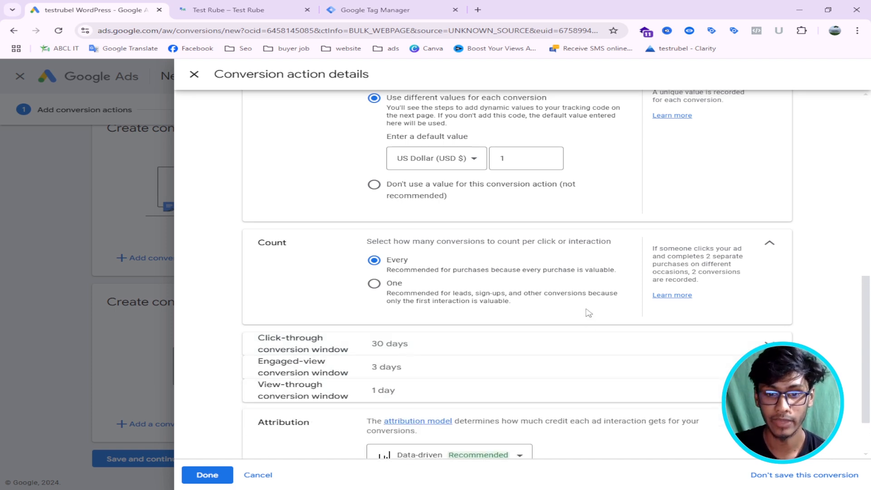
left_click(468, 385)
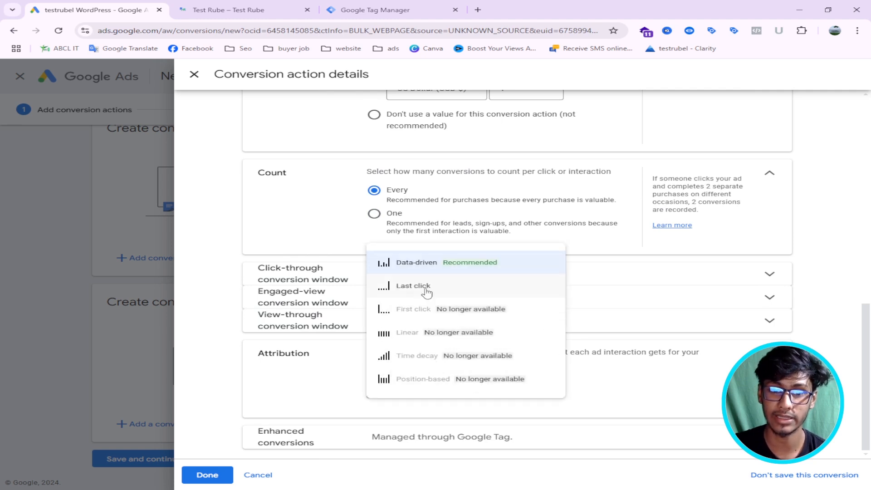
left_click(413, 286)
left_click(388, 358)
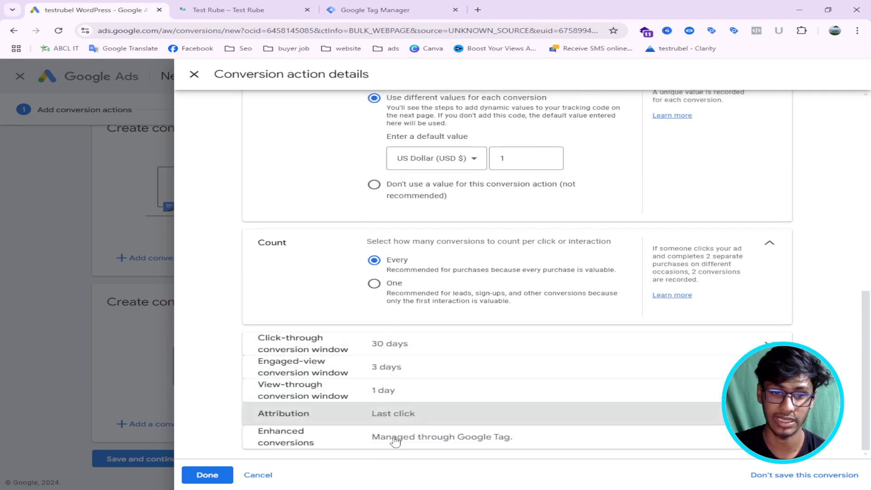
Step: Finish the Purchase conversion action with enhanced conversions enabled, and save the manual setup to continue to the tagging instructions
scroll(413, 418, "down", 2)
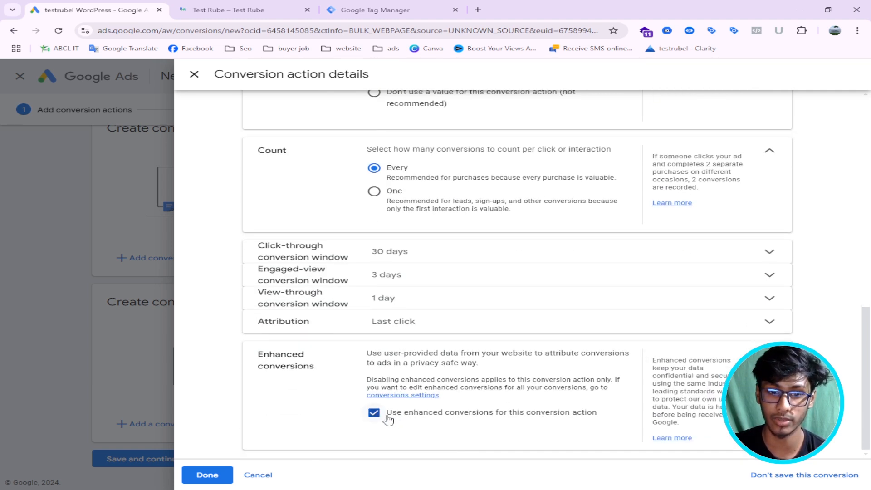
left_click(203, 473)
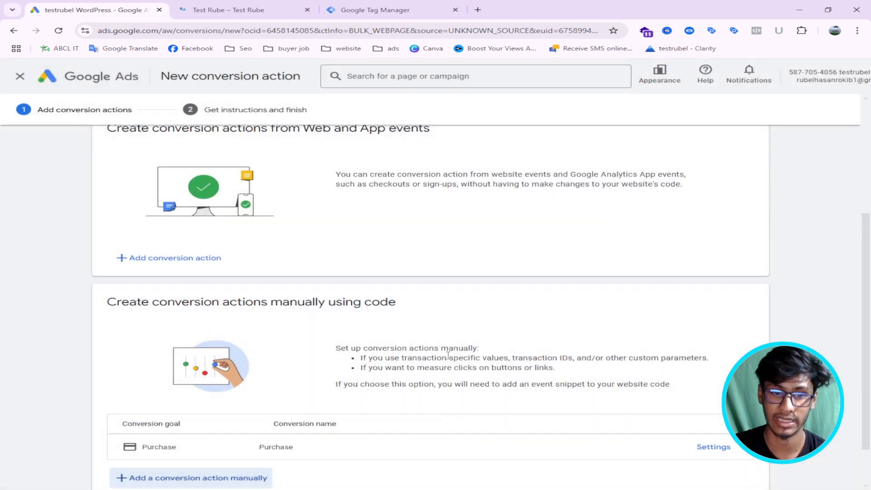
scroll(369, 343, "down", 2)
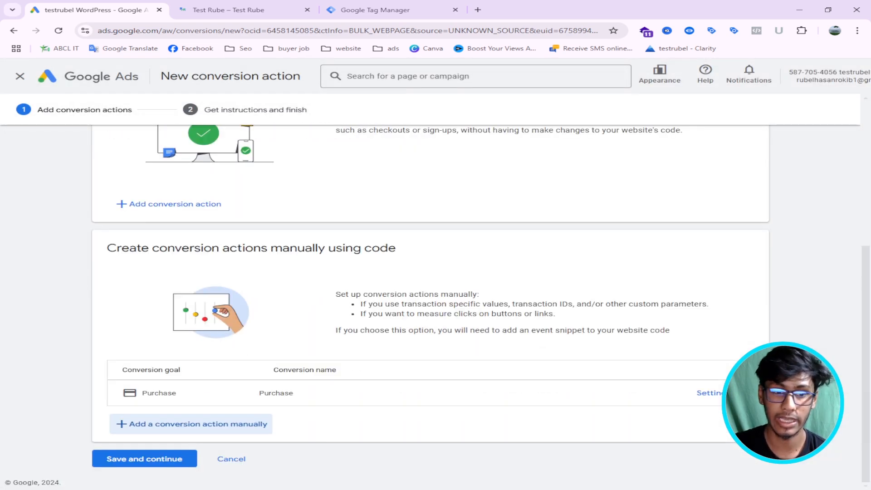
left_click(159, 464)
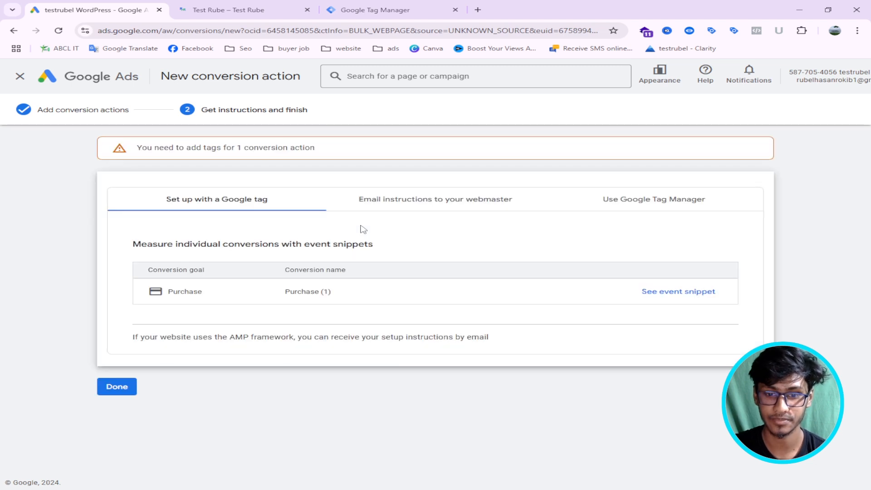
Step: Show the Google Tag Manager setup instructions for the conversion action and copy the Purchase conversion label
left_click(640, 205)
double_click(167, 288)
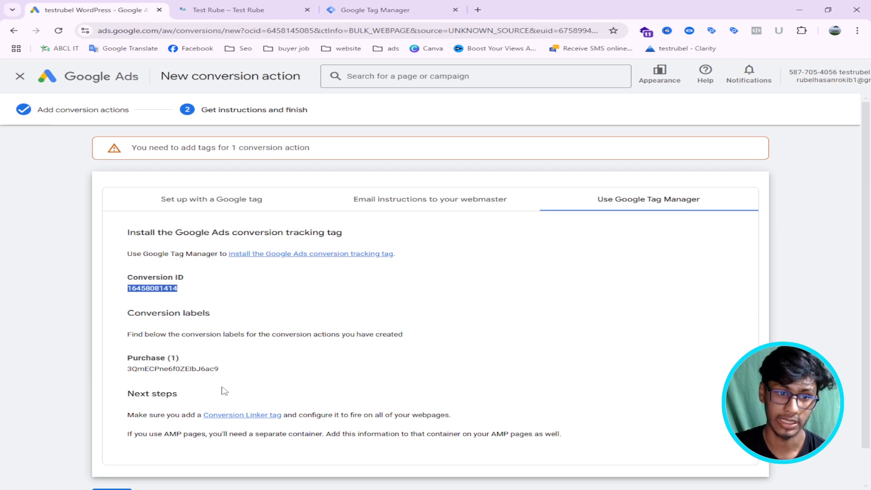
double_click(181, 368)
right_click(179, 370)
left_click(251, 385)
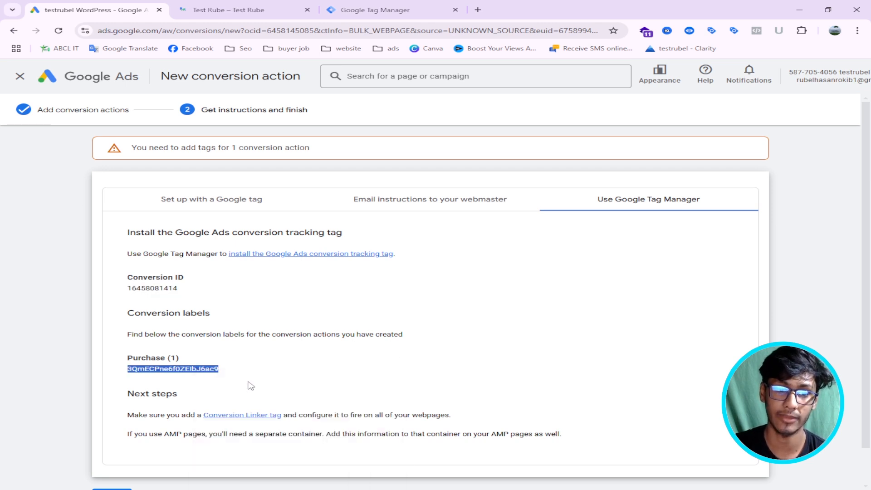
Step: Switch to Google Tag Manager and create a user-defined variable of type Constant with the copied Purchase conversion label as its value
left_click(369, 10)
left_click(86, 243)
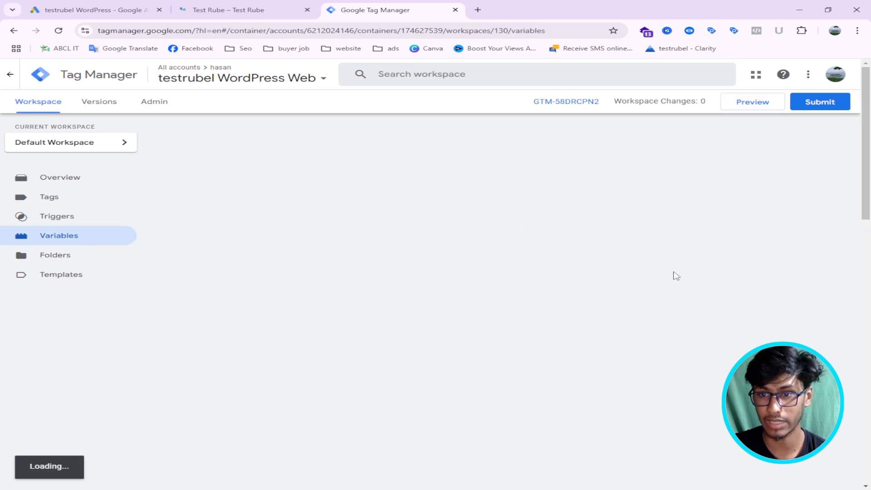
scroll(503, 312, "down", 15)
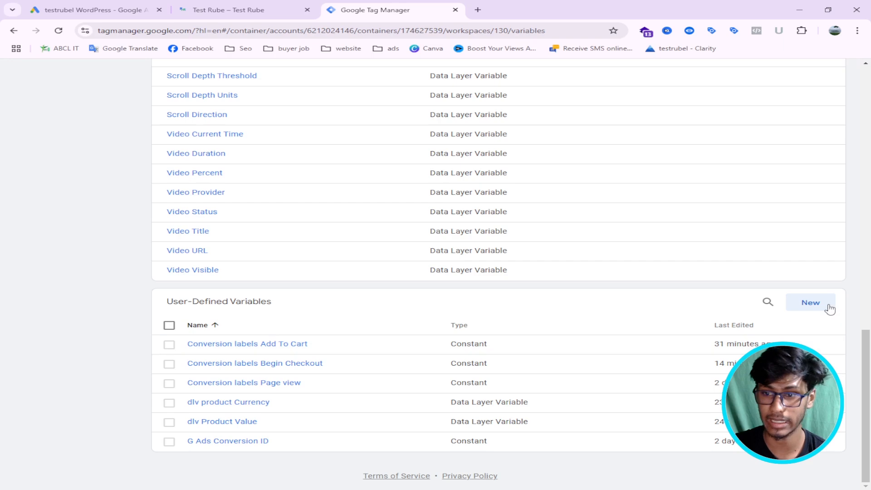
left_click(810, 302)
left_click(403, 163)
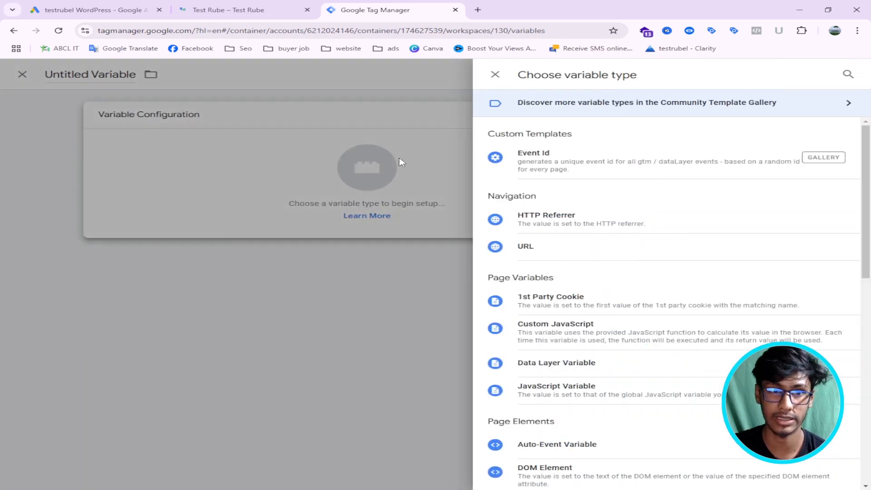
scroll(612, 281, "down", 3)
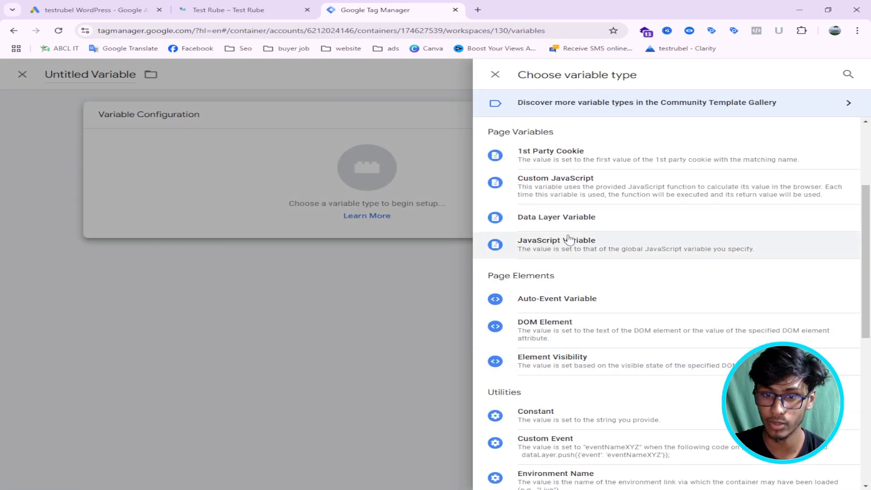
scroll(550, 360, "down", 1)
left_click(558, 369)
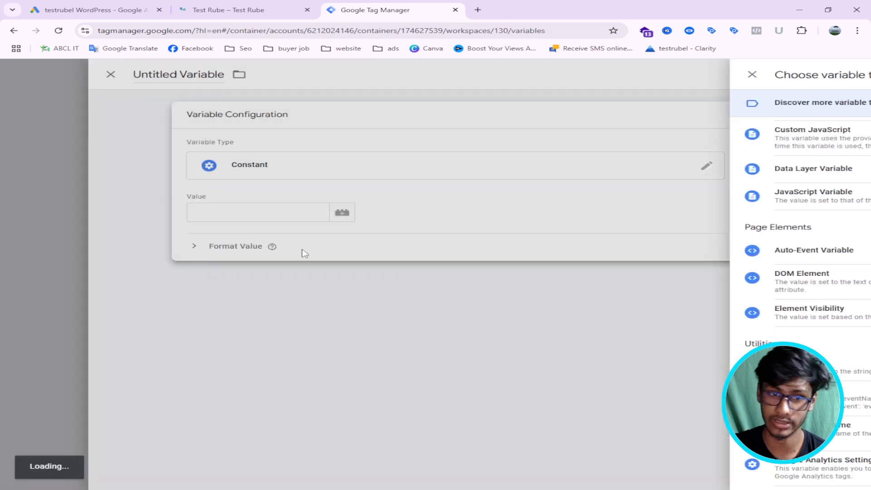
left_click(274, 217)
key("ctrl+v")
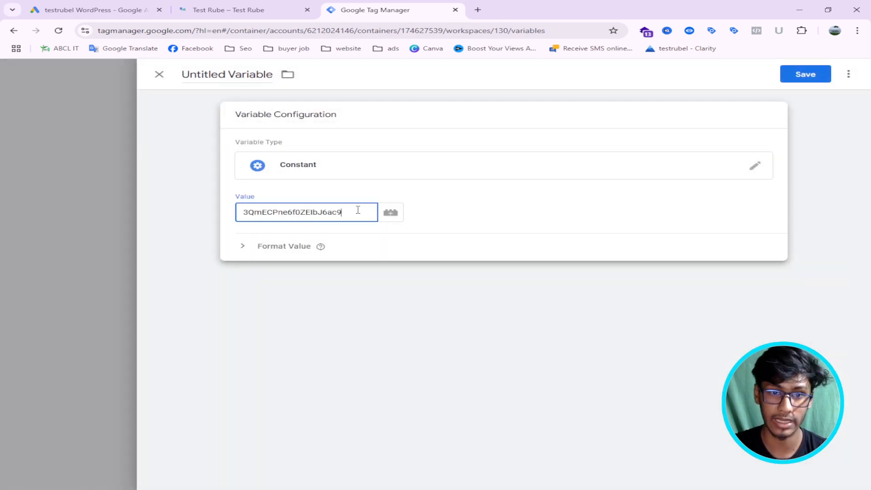
Step: Name the new variable "Conversion labels purchase", reusing the "Conversion labels" heading text from Google Ads, and save it
left_click(223, 77)
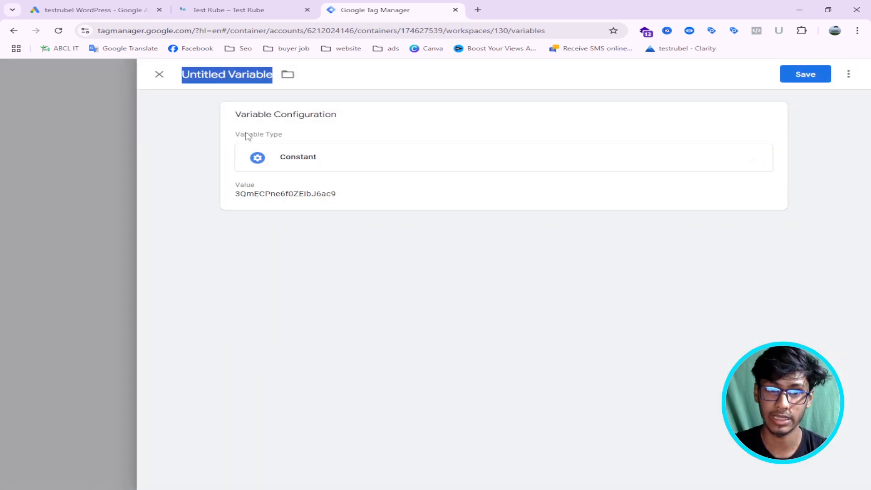
key("ctrl+shift+Tab")
key("ctrl+shift+Tab")
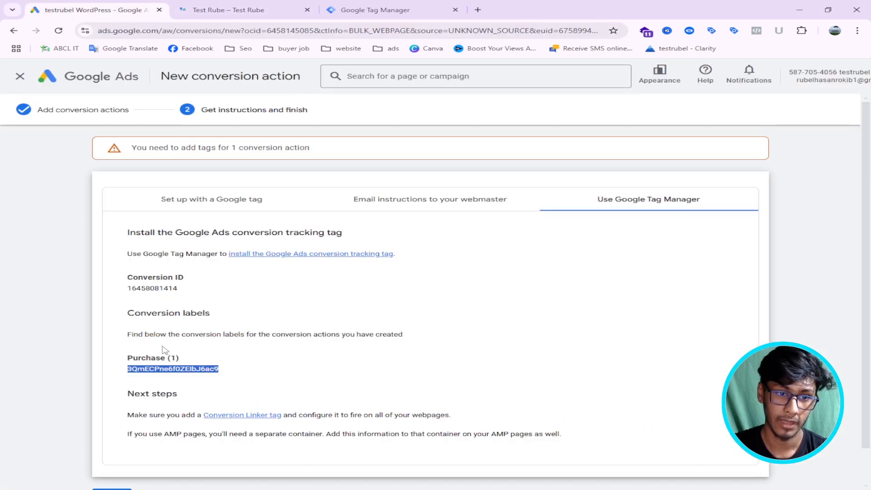
double_click(164, 314)
left_click_drag(164, 314, 191, 316)
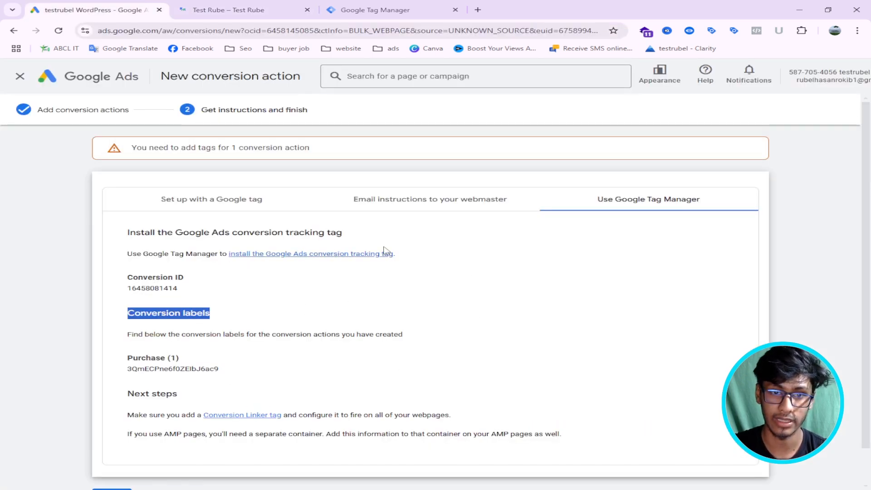
left_click(376, 10)
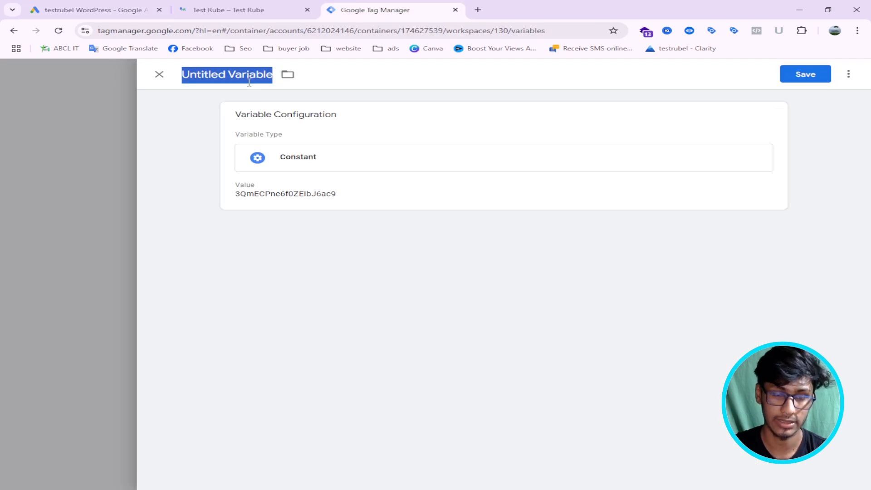
key("ctrl+v")
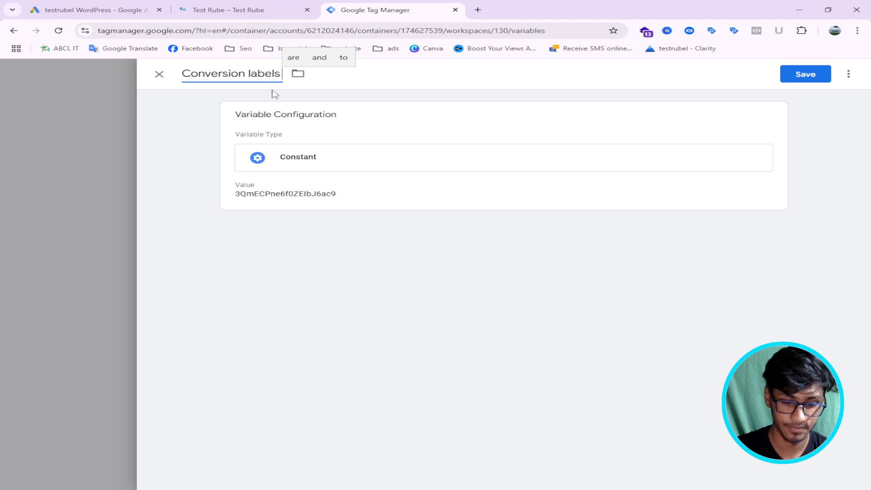
type("pur")
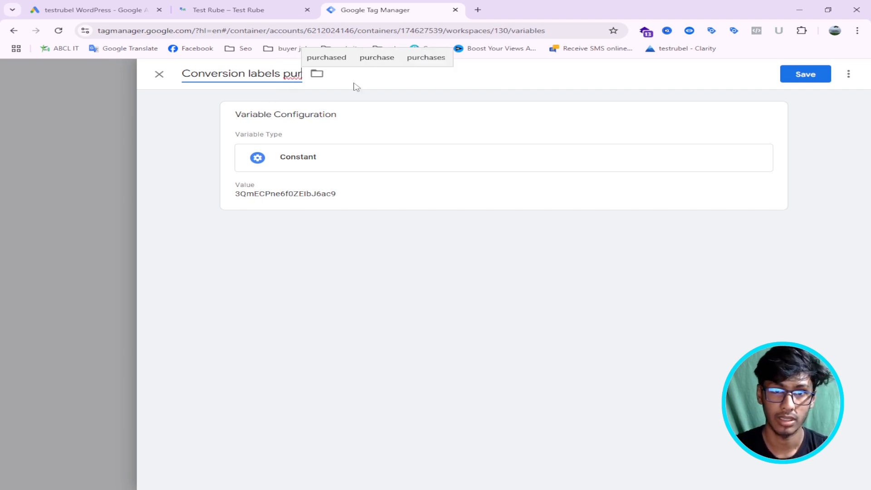
left_click(377, 57)
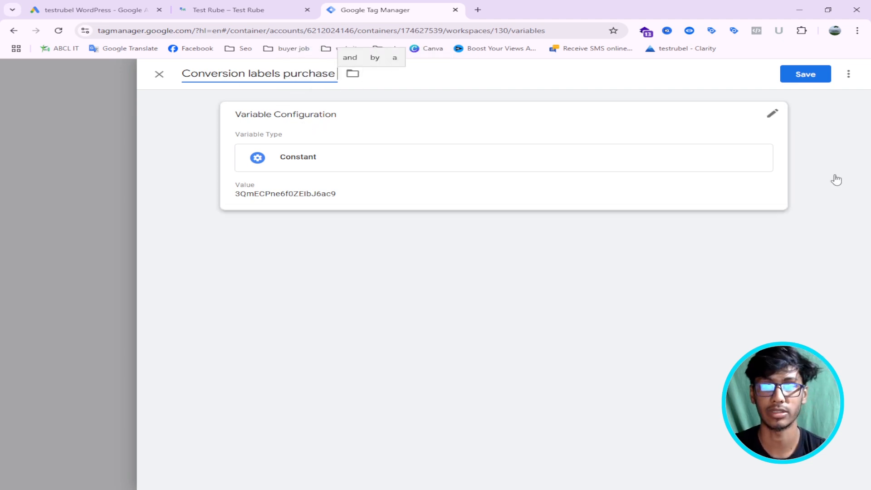
left_click(805, 77)
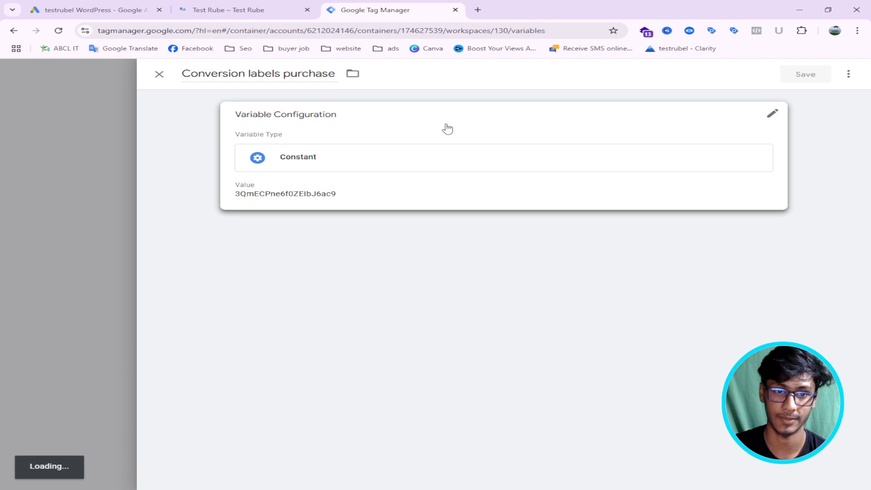
Step: Go to the container's triggers, start preview mode and connect Tag Assistant to the WordPress store's URL
scroll(354, 258, "up", 15)
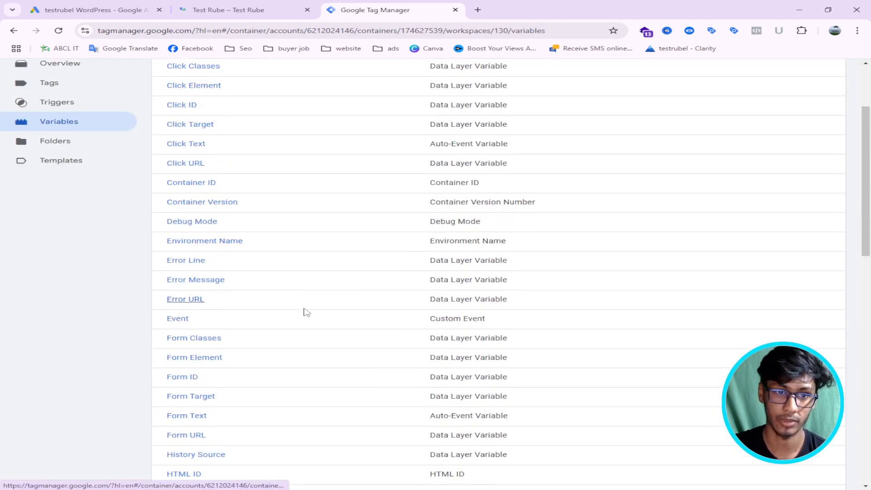
scroll(299, 299, "up", 3)
left_click(71, 224)
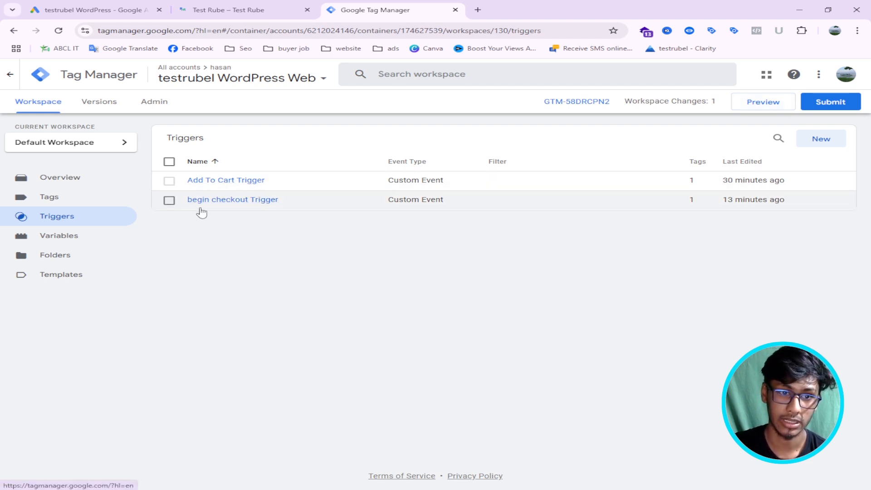
left_click(750, 104)
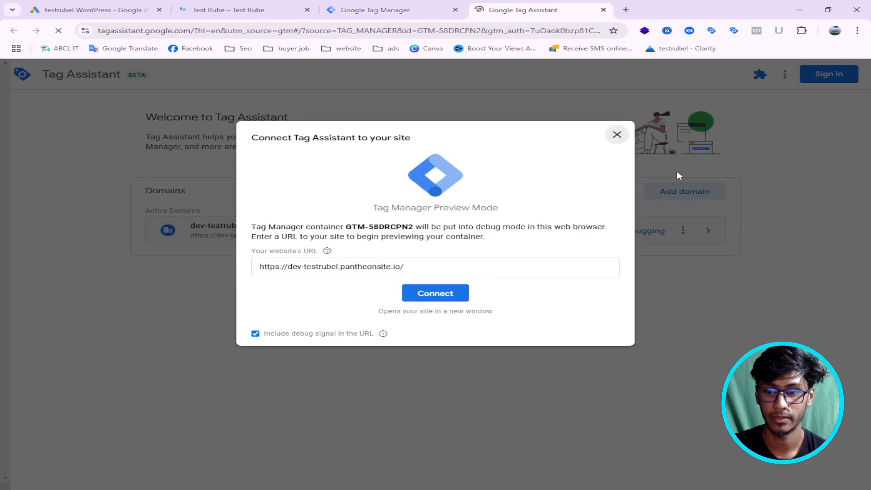
left_click(448, 295)
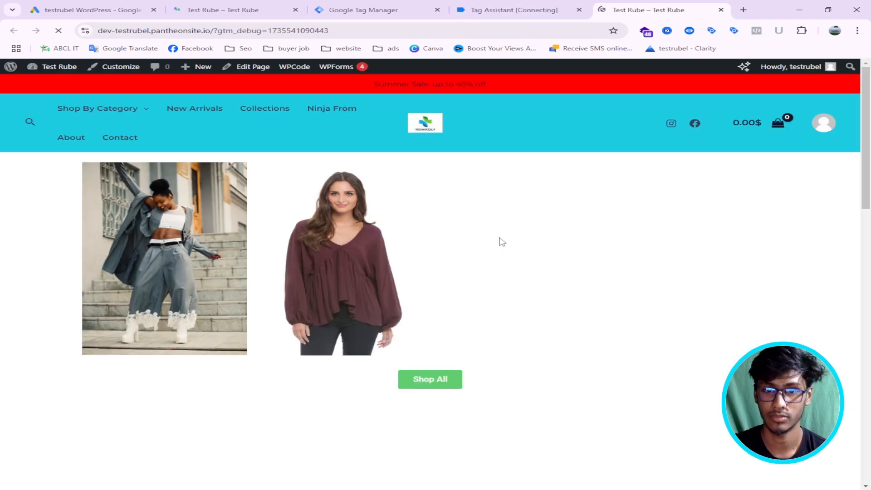
Step: Open the Performance Jogger Women's product from the store's Shop page and add one to the cart, with Tag Assistant connected
scroll(519, 179, "down", 2)
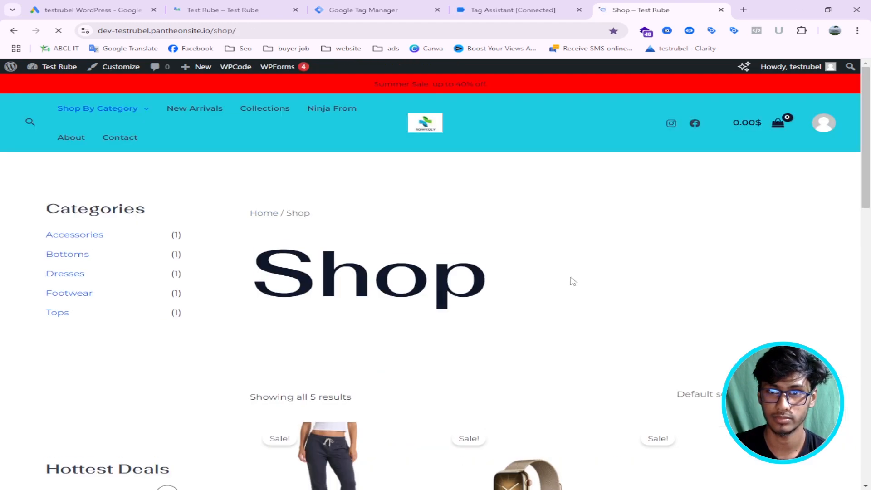
scroll(481, 317, "down", 5)
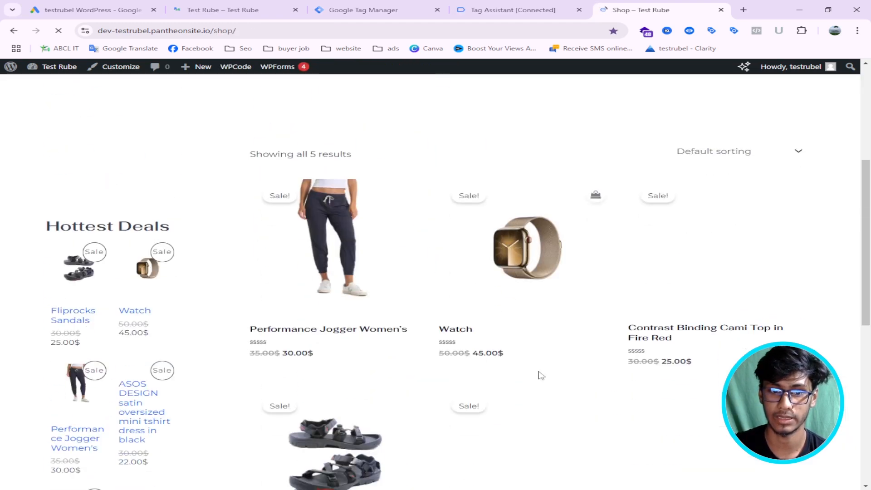
left_click(341, 249)
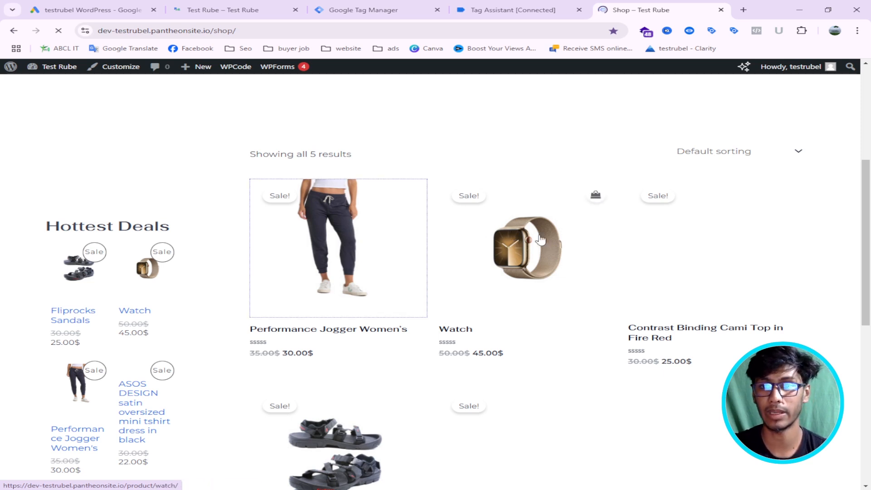
left_click(399, 241)
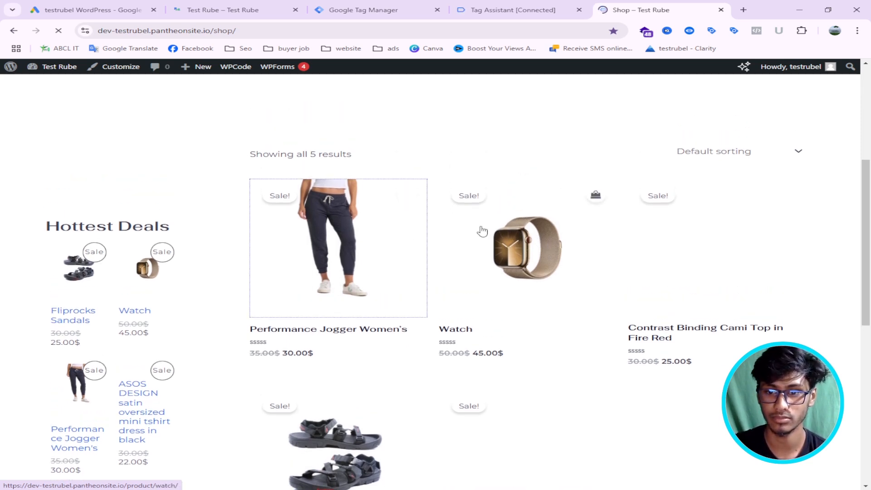
left_click(512, 9)
left_click(436, 243)
left_click(679, 6)
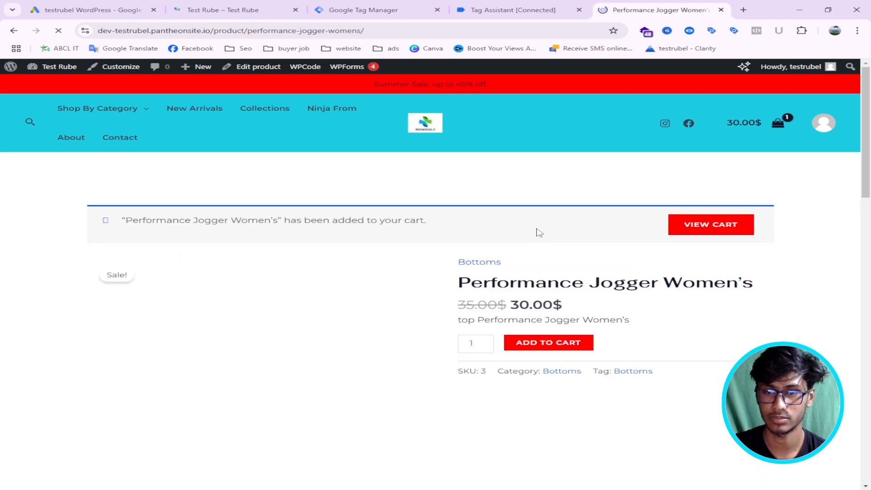
Step: View the cart containing the Performance Jogger Women's and proceed to checkout
left_click(697, 227)
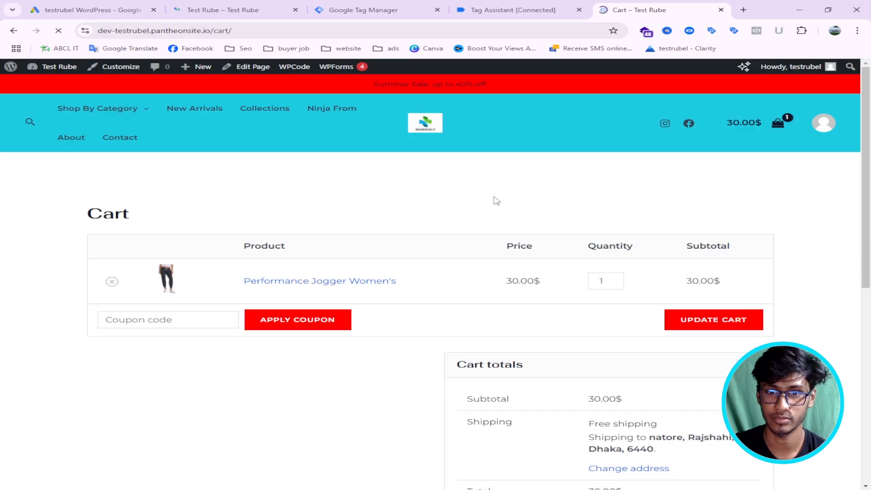
scroll(582, 434, "down", 3)
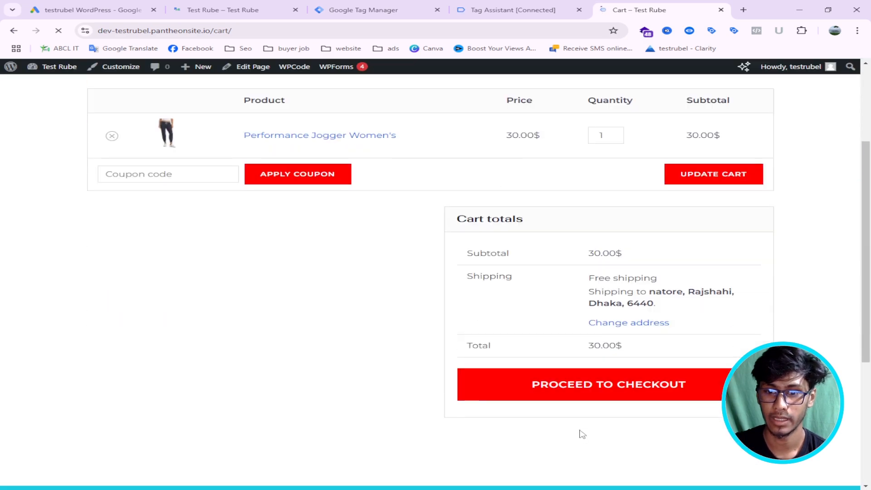
left_click(573, 390)
Step: Place the test order with cash on delivery using the prefilled billing details, and switch to Tag Assistant to check the recorded events
scroll(427, 257, "down", 5)
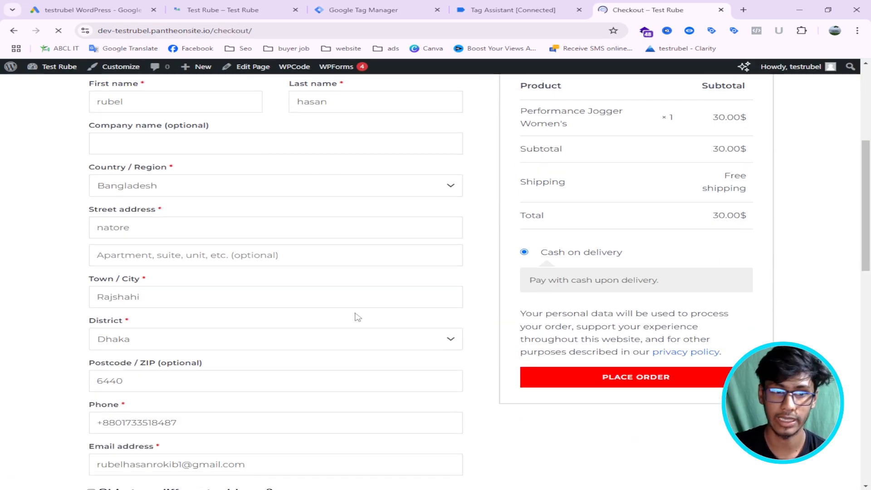
scroll(251, 259, "down", 5)
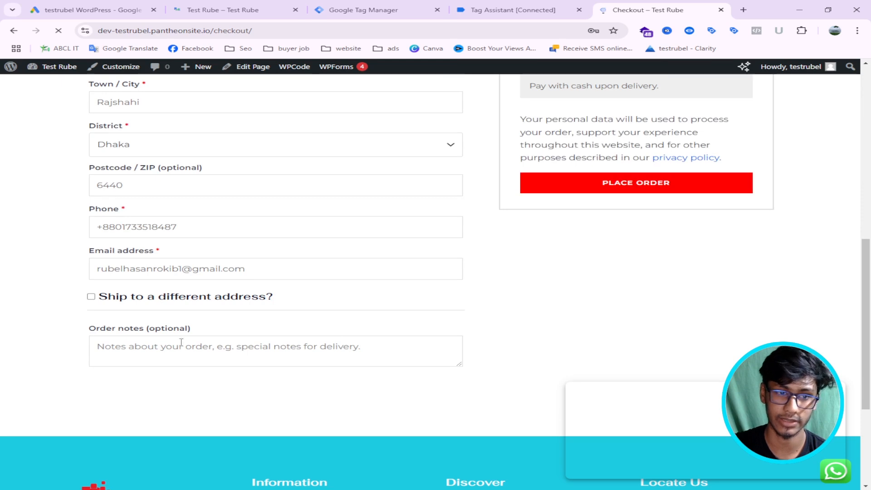
left_click(577, 191)
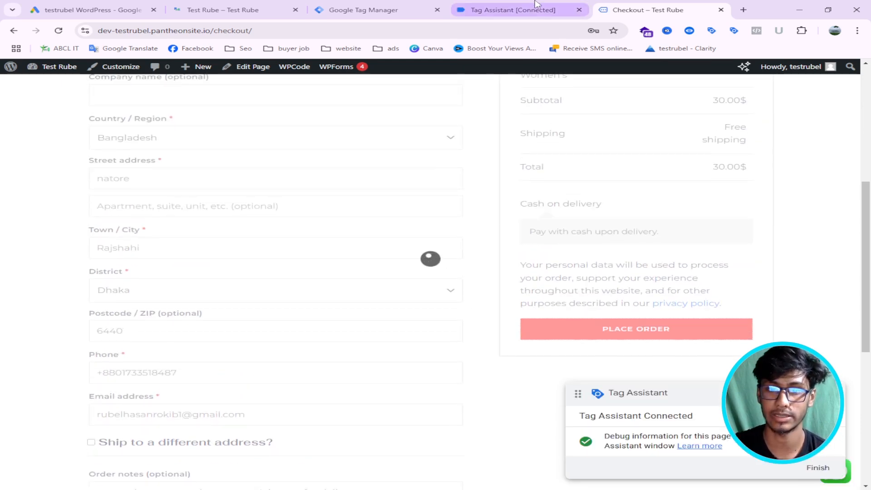
left_click(515, 9)
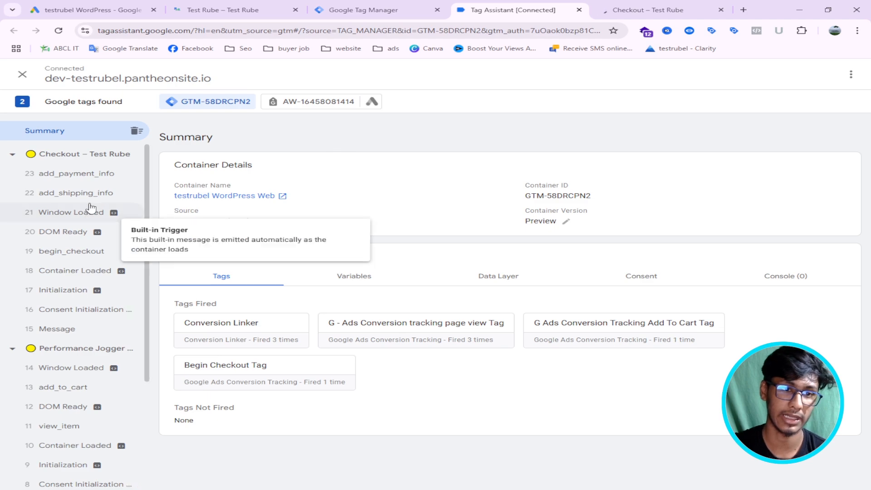
Step: Check the test order's order-received page and Tag Assistant's event list while the page finishes loading
left_click(653, 9)
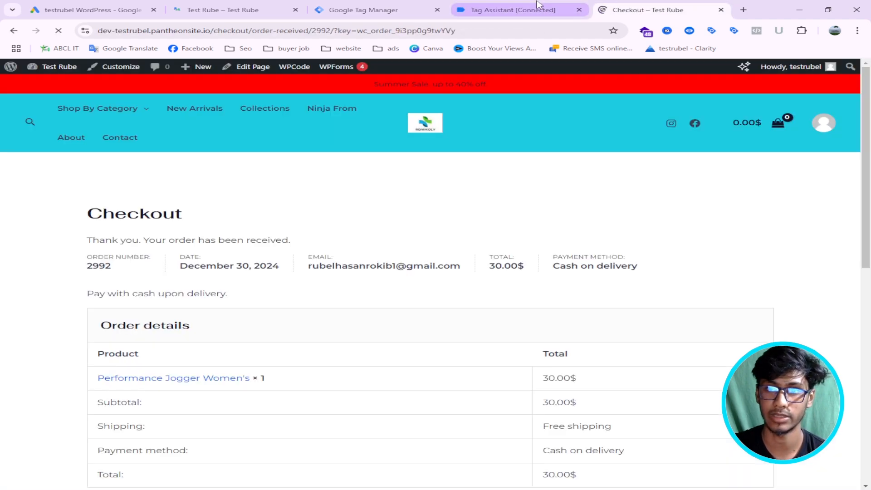
left_click(546, 6)
left_click(657, 5)
scroll(394, 249, "down", 2)
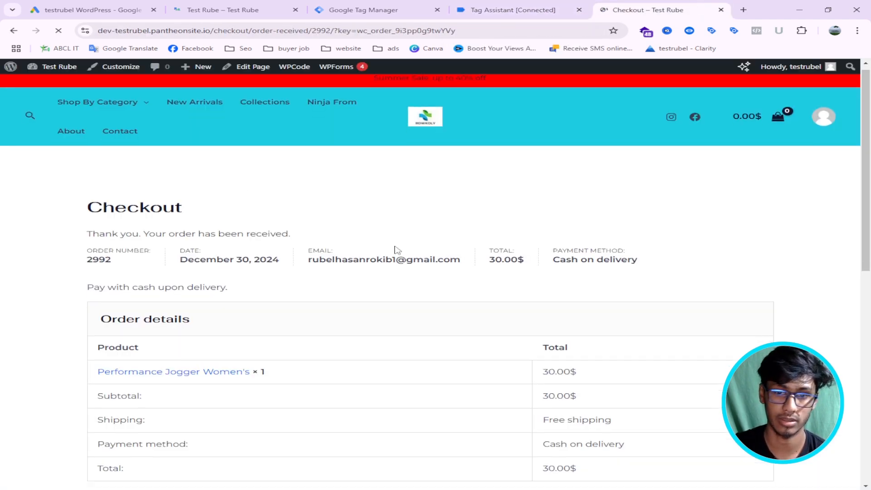
left_click(510, 6)
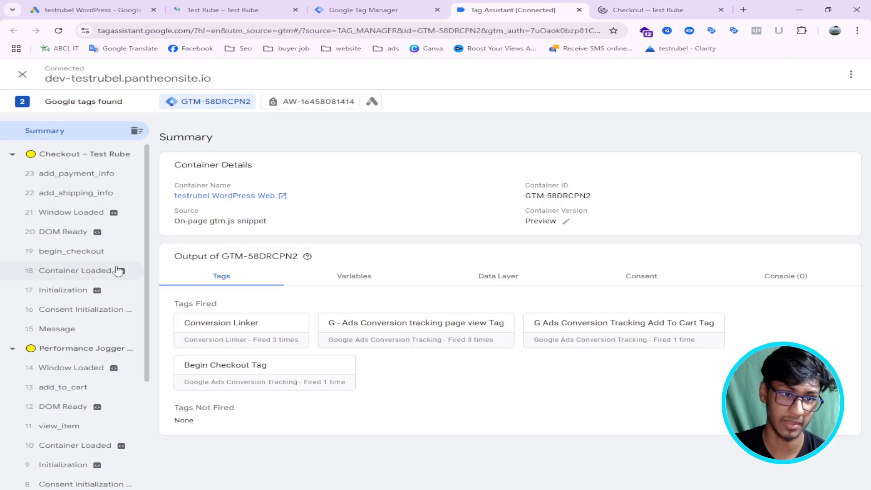
left_click(659, 6)
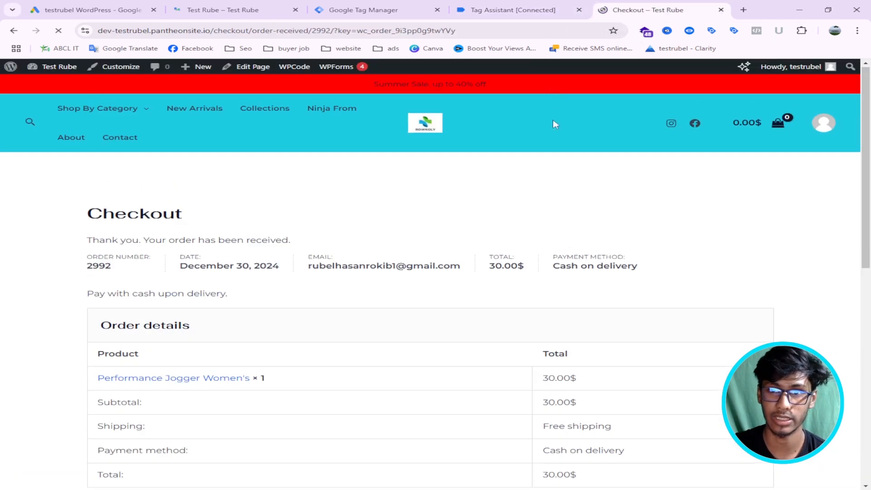
left_click(521, 10)
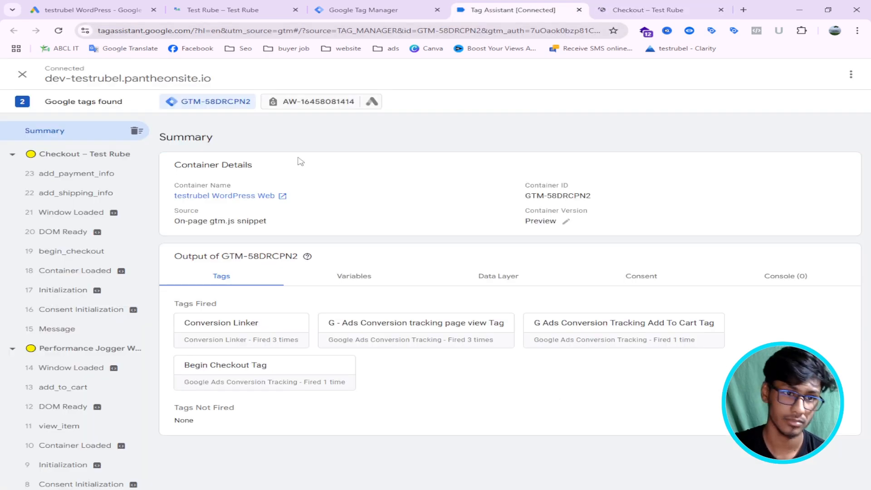
left_click(680, 8)
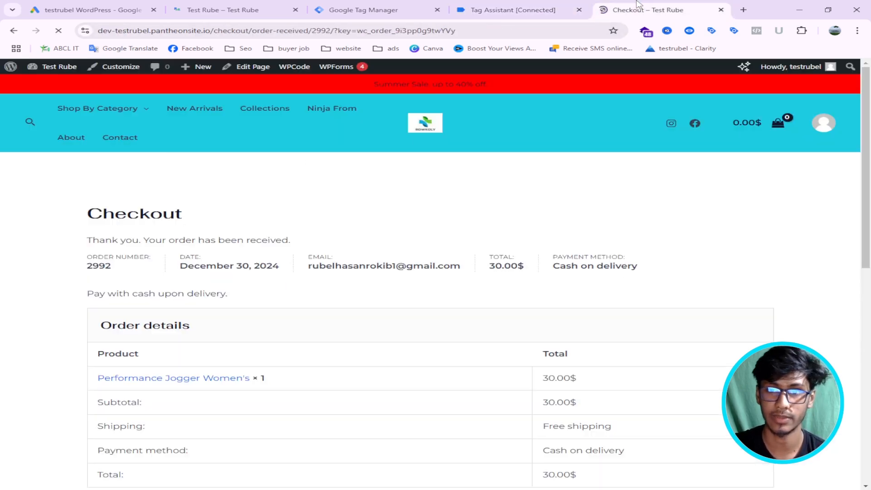
scroll(557, 142, "down", 1)
scroll(553, 149, "down", 3)
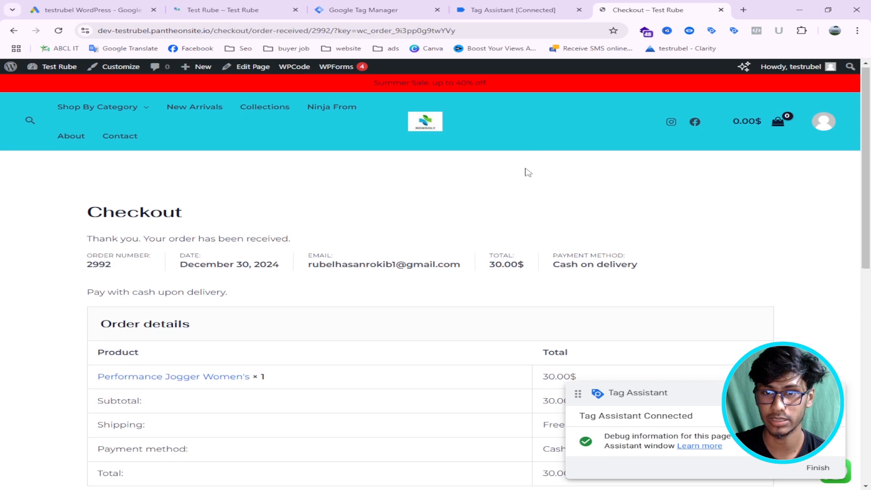
Step: Open the purchase event of the latest checkout page in Tag Assistant and copy its event name from the API call
left_click(516, 9)
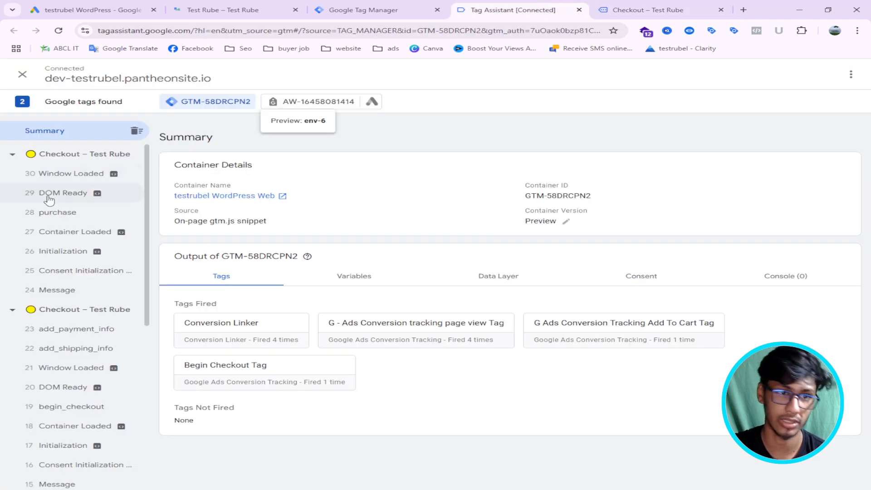
left_click(67, 215)
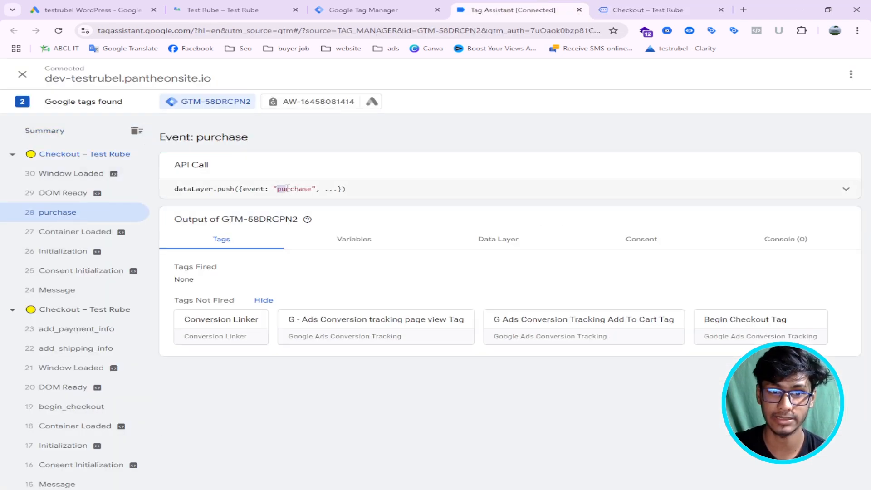
left_click_drag(287, 187, 309, 192)
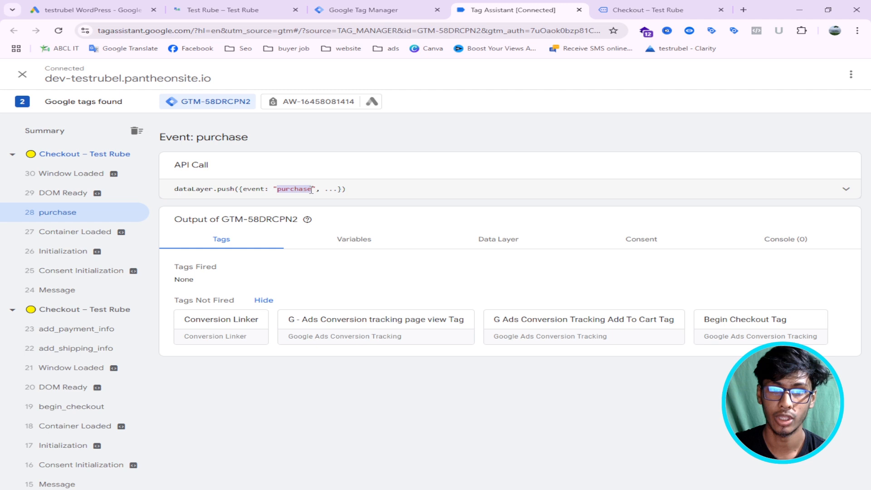
right_click(311, 189)
left_click(366, 199)
Step: Create a new Custom Event trigger in Tag Manager with the copied event name purchase
left_click(346, 9)
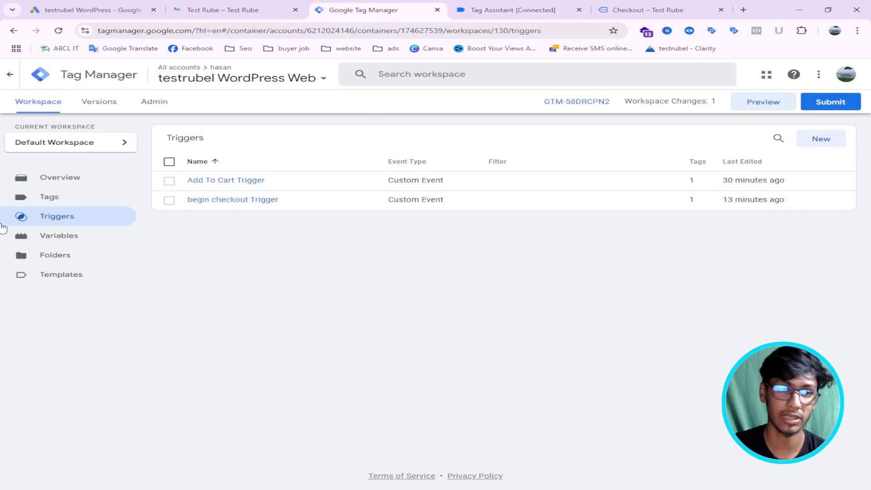
left_click(818, 138)
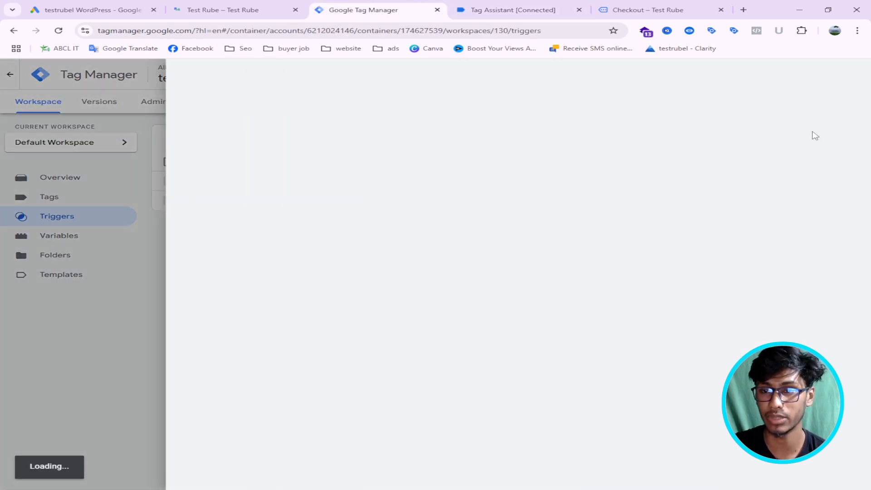
left_click(365, 135)
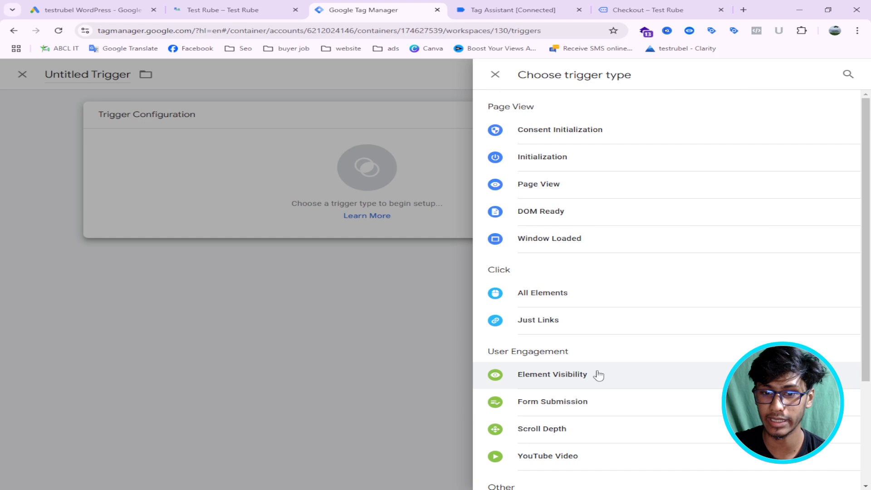
scroll(571, 361, "down", 3)
left_click(573, 368)
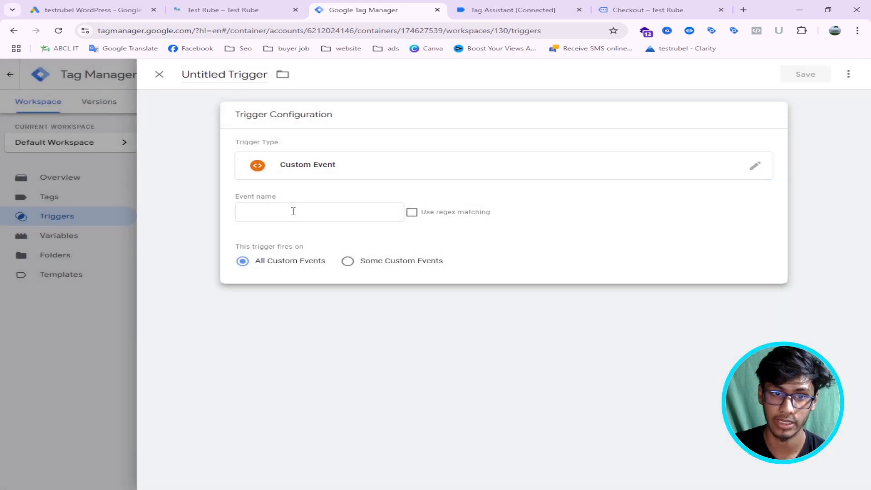
right_click(293, 214)
left_click(339, 308)
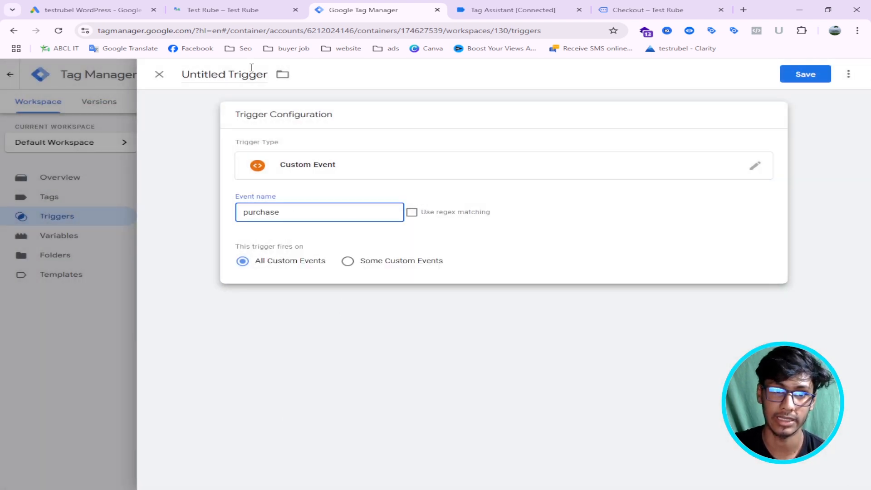
Step: Name the new trigger "purchase Trigger" and save it
left_click_drag(225, 73, 190, 70)
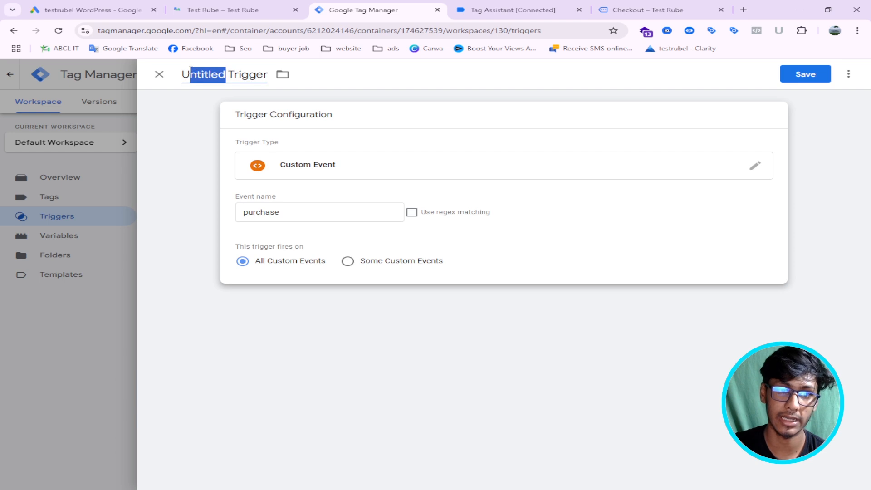
key("ctrl+v")
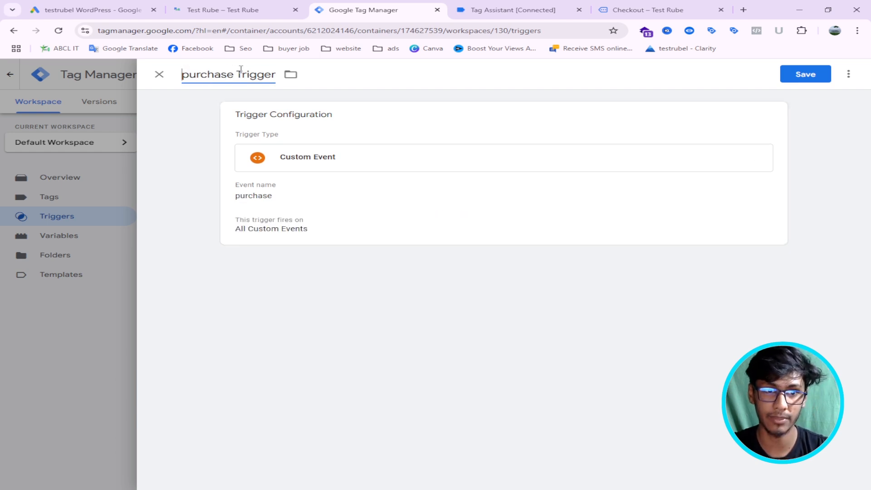
left_click(805, 74)
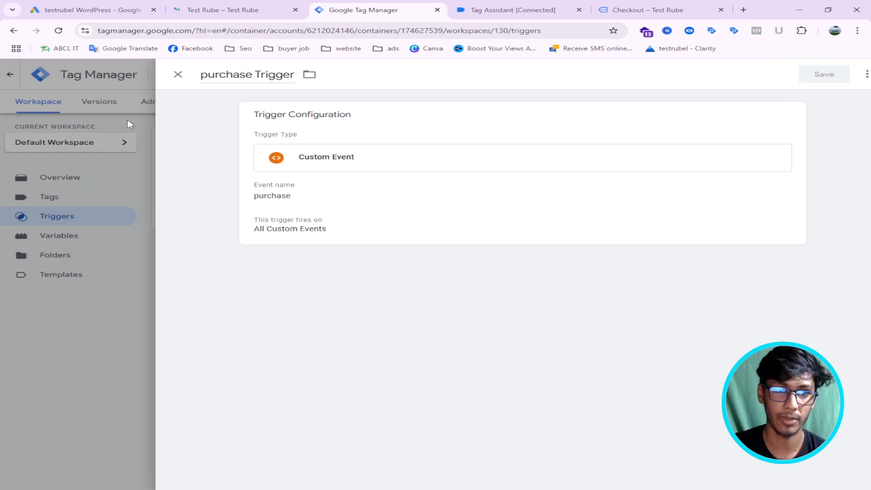
Step: Create a new tag in the container with the Google Ads Conversion Tracking tag type
left_click(76, 202)
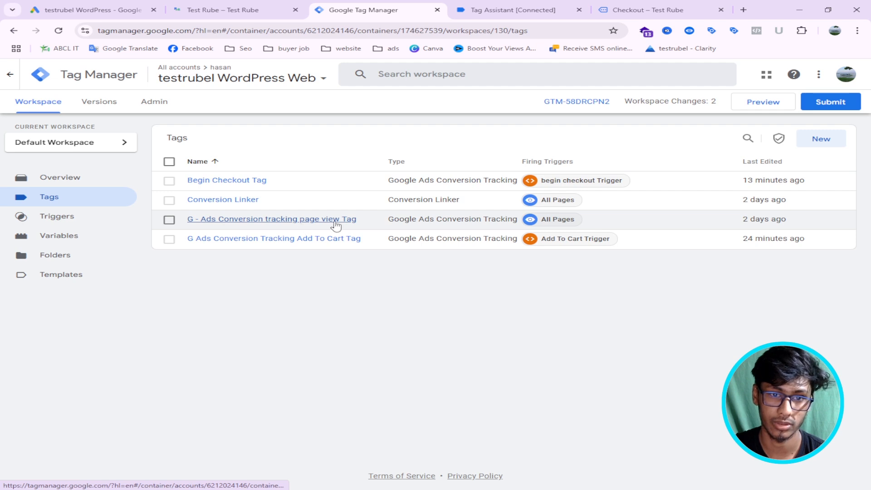
left_click(820, 141)
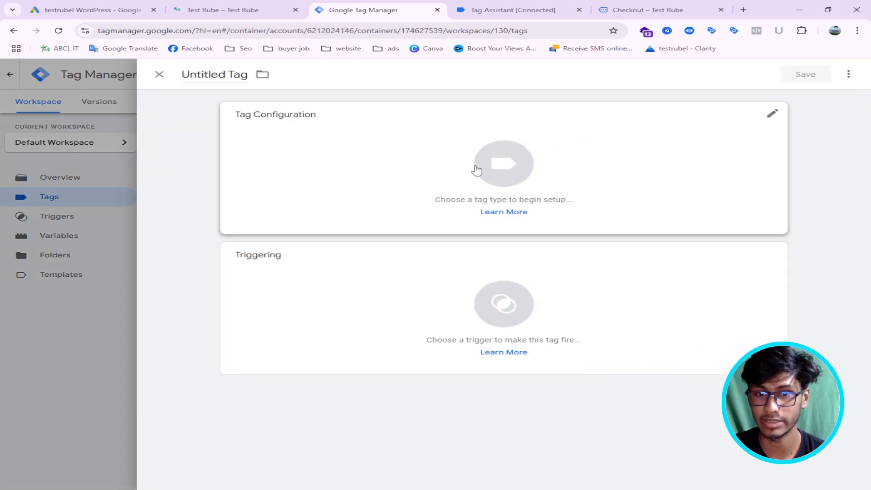
left_click(474, 171)
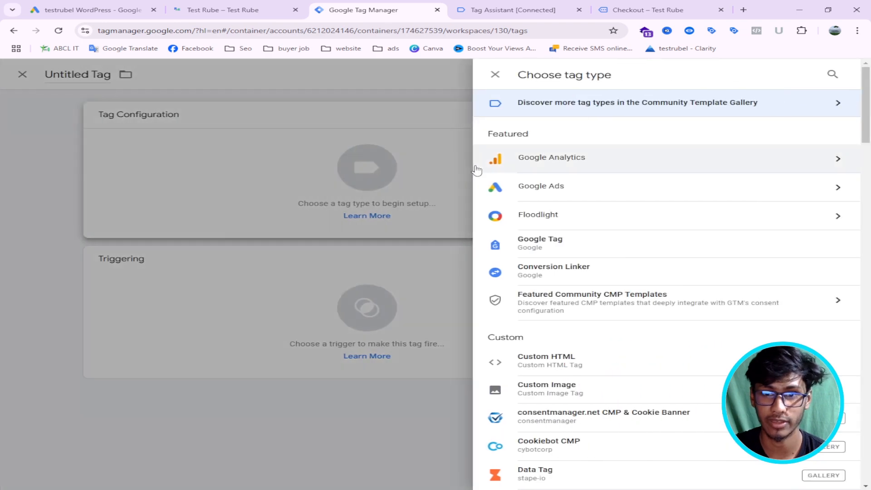
left_click(618, 188)
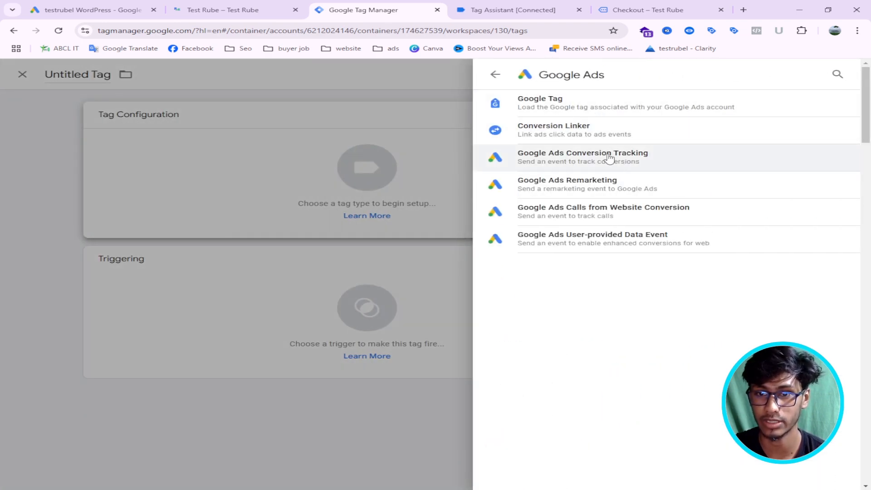
left_click(609, 158)
Step: Set the tag's Conversion ID to the variable {{G Ads Conversion ID}}
left_click(282, 226)
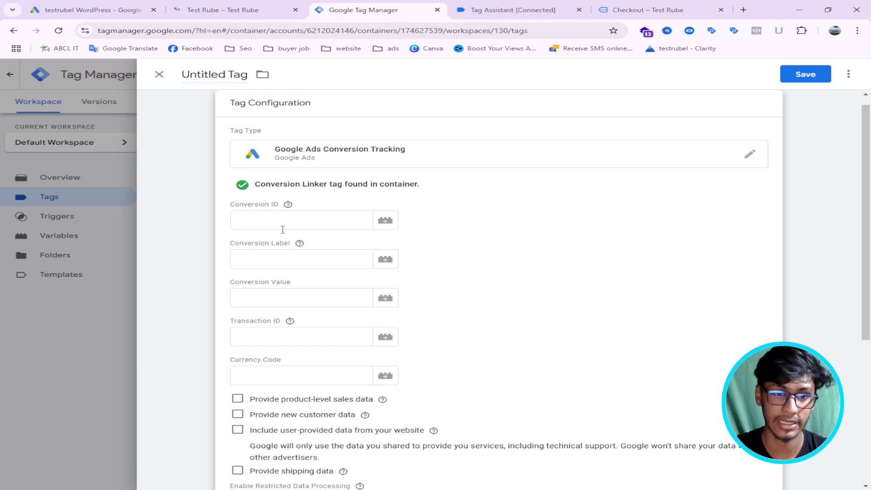
left_click(283, 228)
type("{")
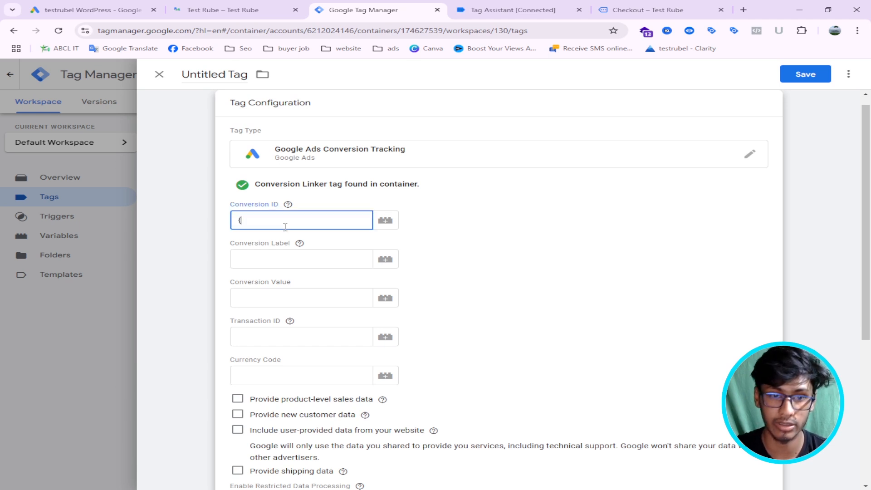
type("{")
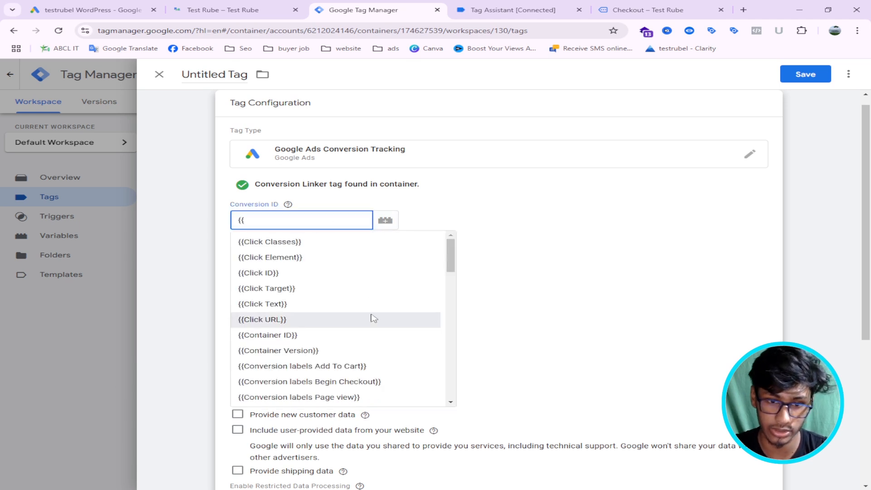
scroll(369, 316, "down", 3)
scroll(368, 340, "down", 5)
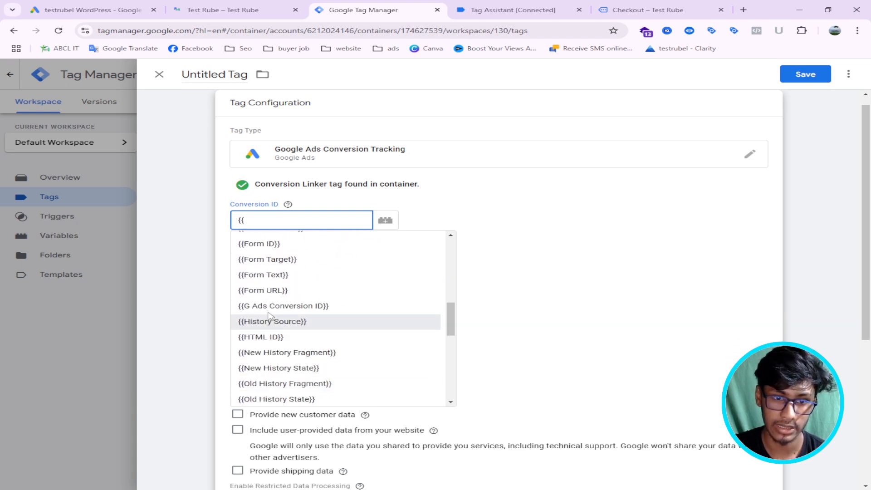
left_click(333, 306)
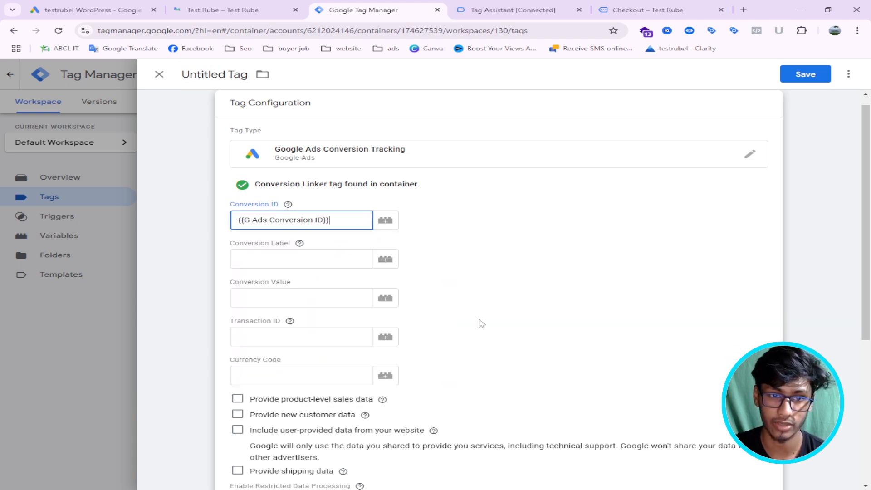
Step: Set the tag's Conversion Label to the variable {{Conversion labels purchase}}
left_click(308, 260)
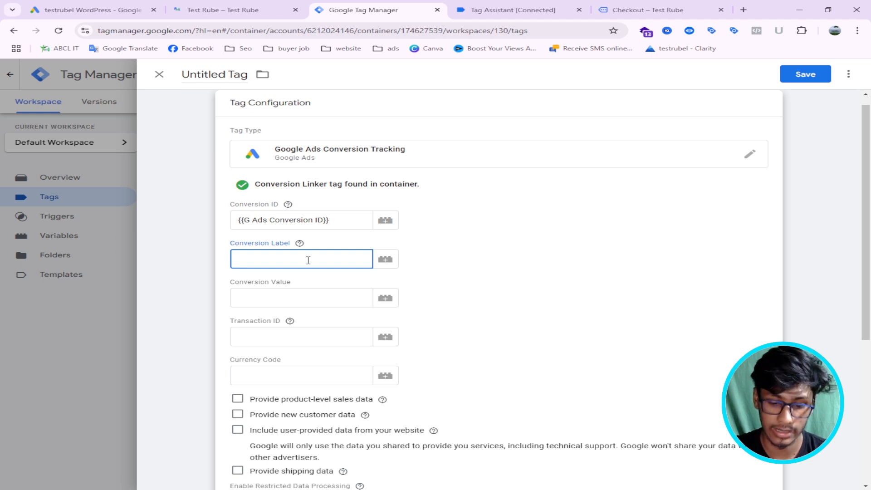
type("{{")
scroll(349, 352, "down", 3)
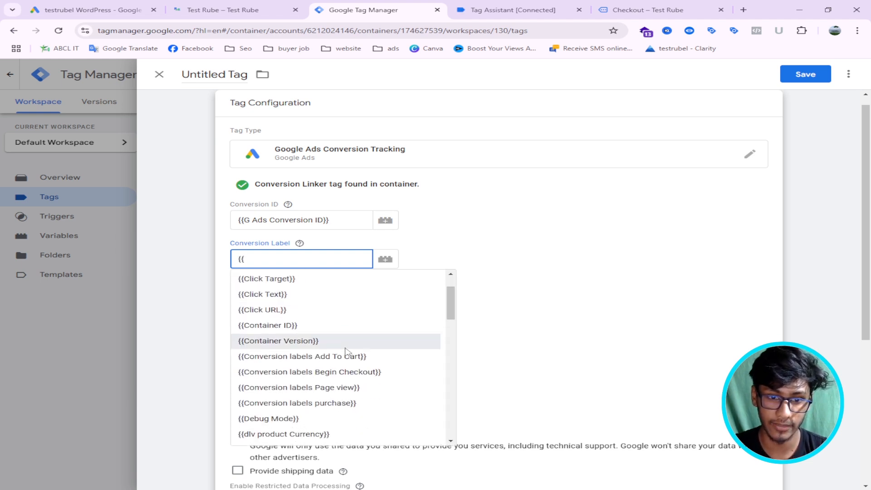
left_click(312, 356)
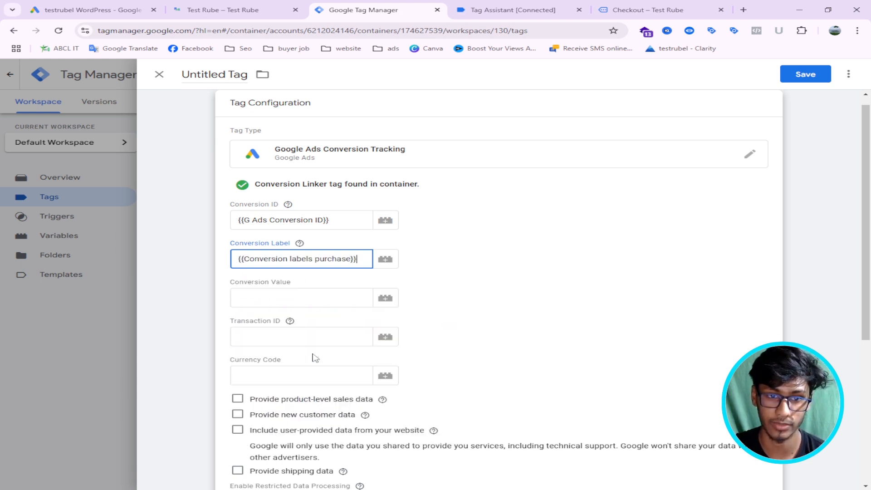
Step: Set the tag's Conversion Value to the variable {{dlv Product Value}}
left_click(281, 295)
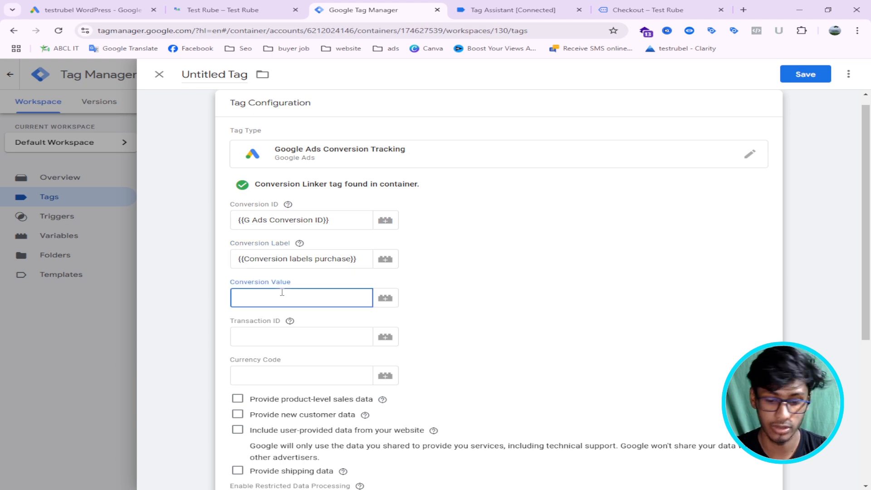
type("{{ ad")
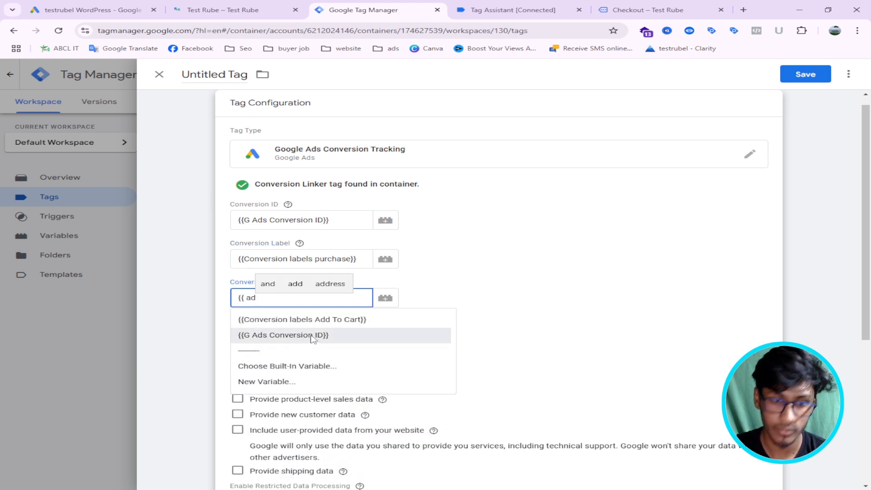
key("BackSpace")
key("BackSpace")
key("BackSpace")
type("dlv")
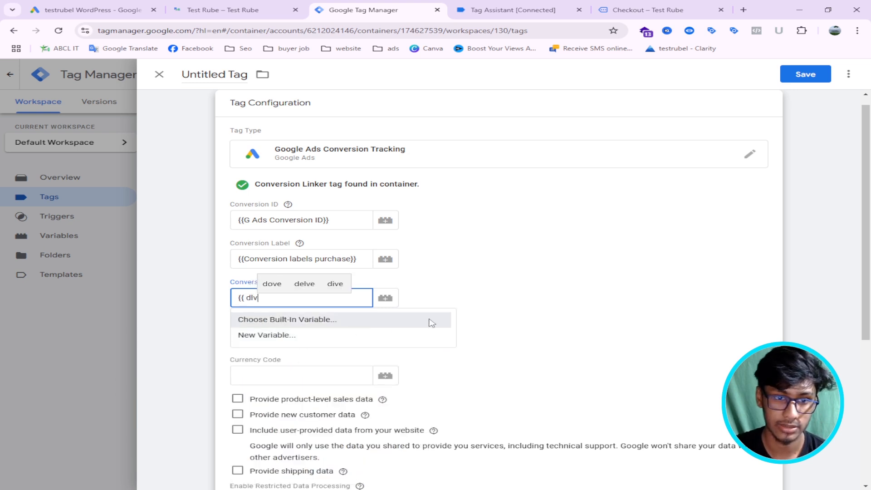
key("BackSpace")
key("BackSpace")
key("BackSpace")
key("BackSpace")
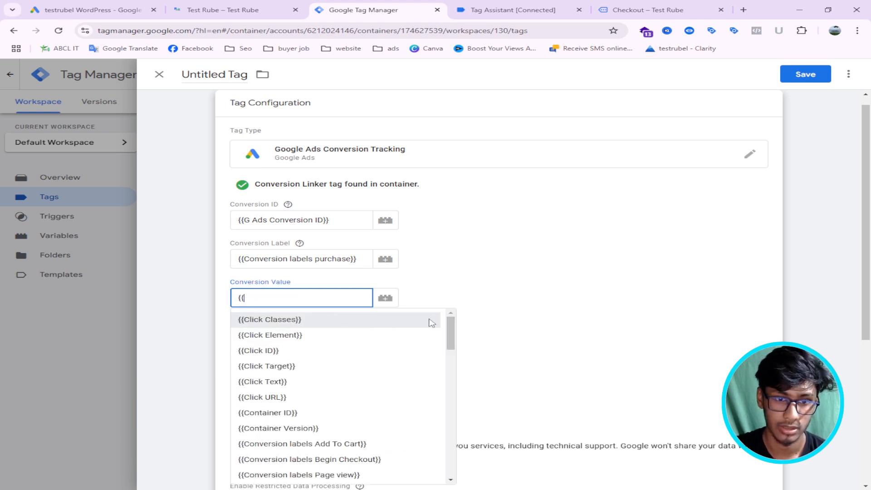
type("dlv")
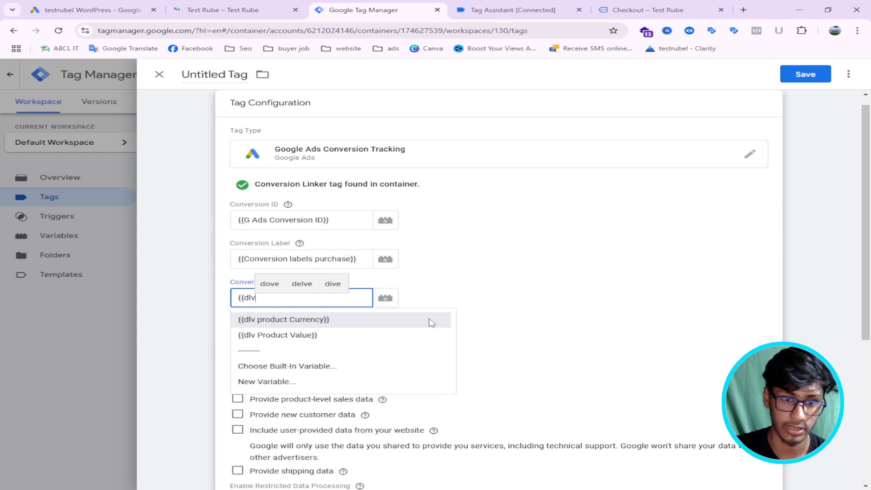
left_click(295, 336)
left_click(525, 273)
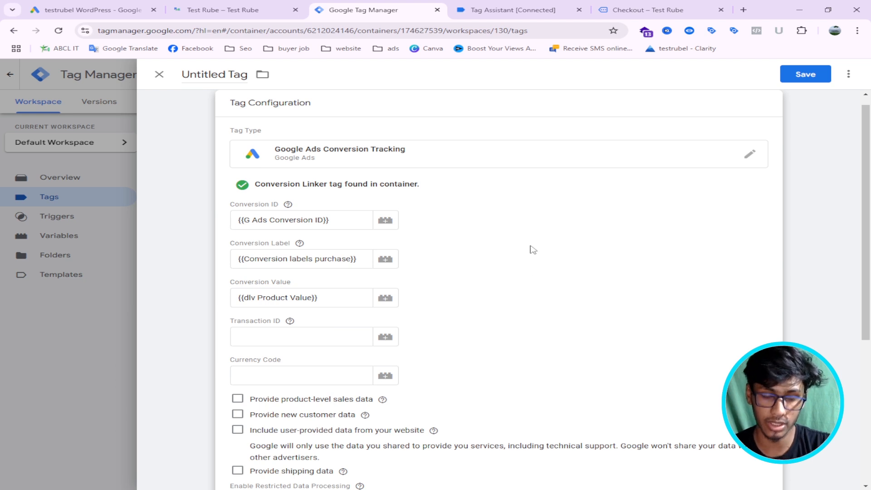
Step: Switch to Tag Assistant and find the transaction_id entry in the purchase event's data layer
scroll(533, 249, "down", 1)
left_click(274, 288)
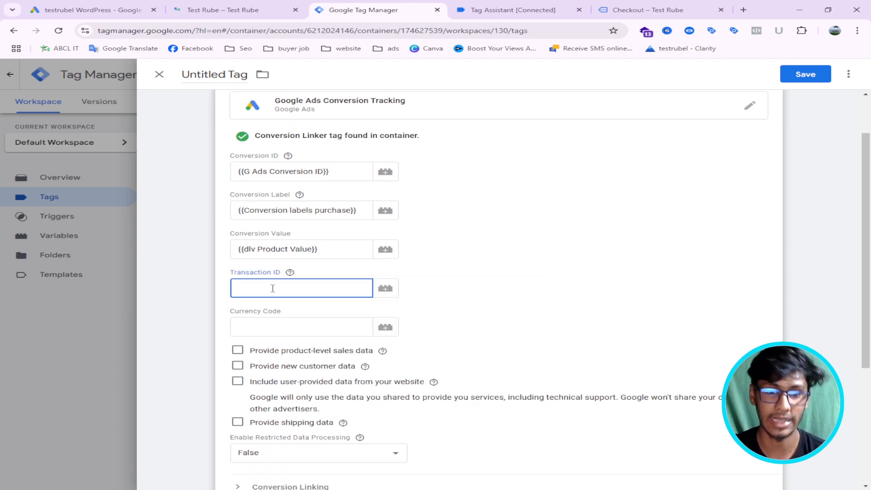
left_click(507, 9)
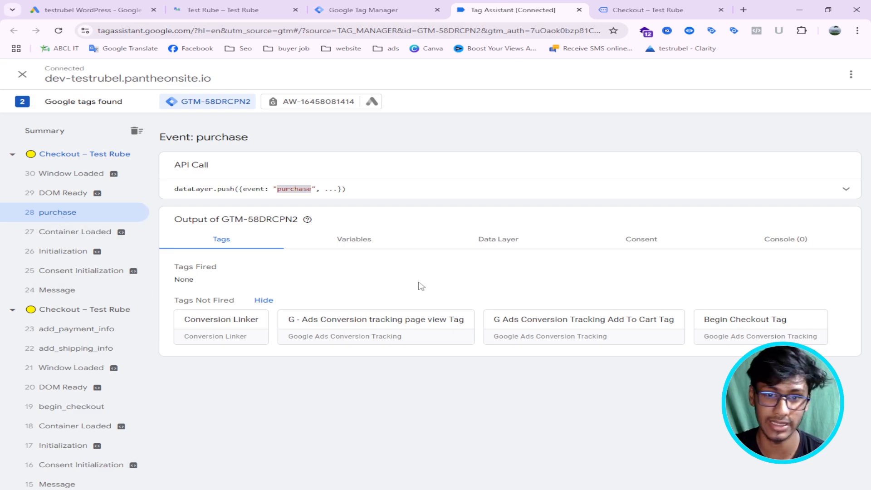
left_click(495, 244)
scroll(408, 296, "down", 9)
scroll(377, 310, "down", 15)
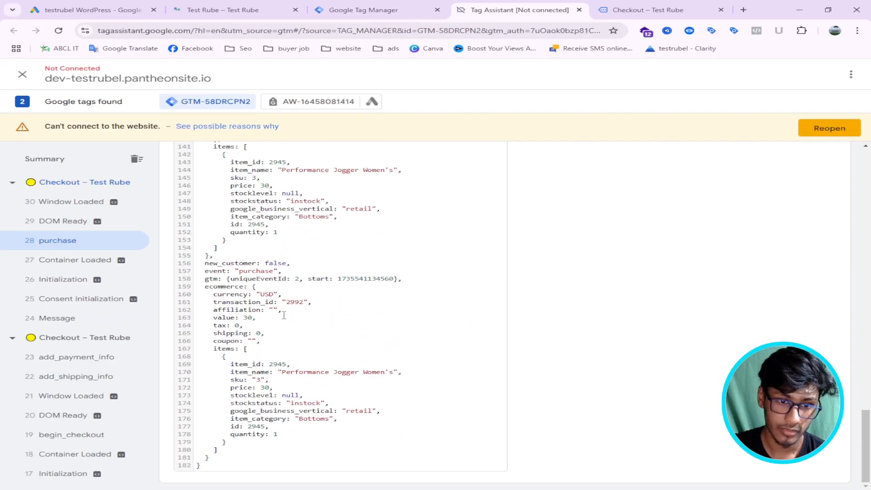
left_click_drag(216, 303, 256, 304)
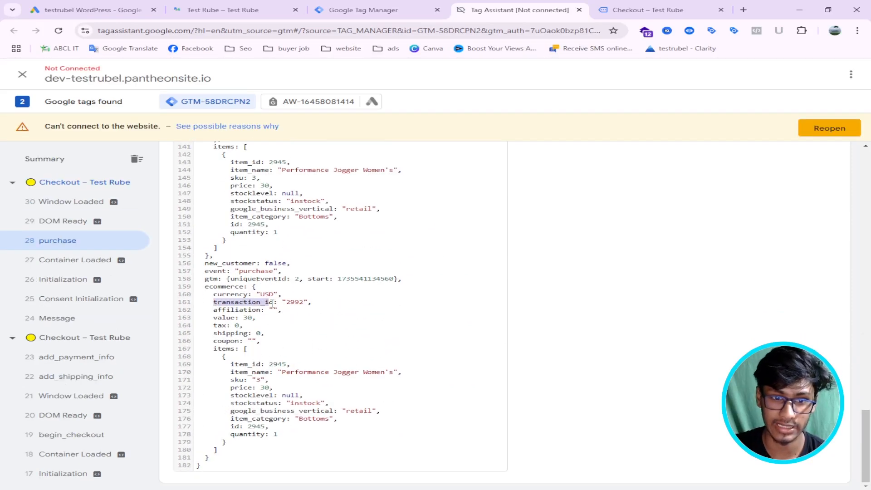
Step: Compare the order number on the store's order-received page with the transaction_id value in Tag Assistant
left_click(648, 10)
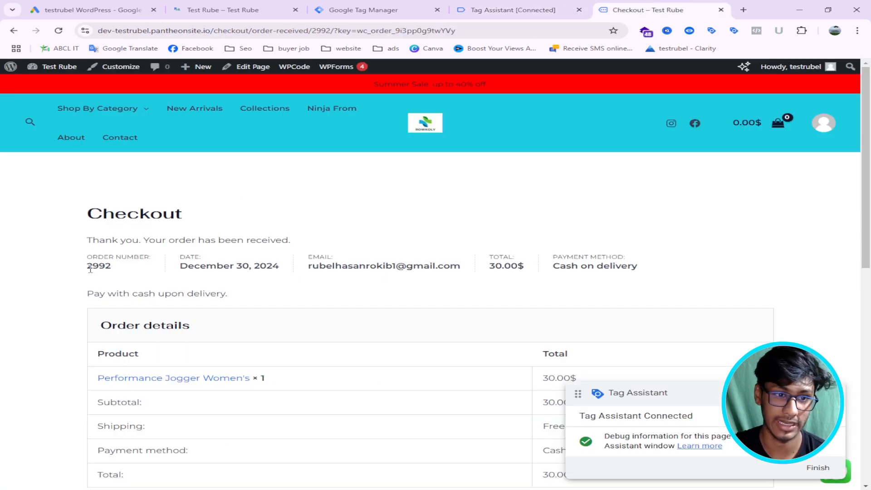
left_click_drag(88, 265, 119, 269)
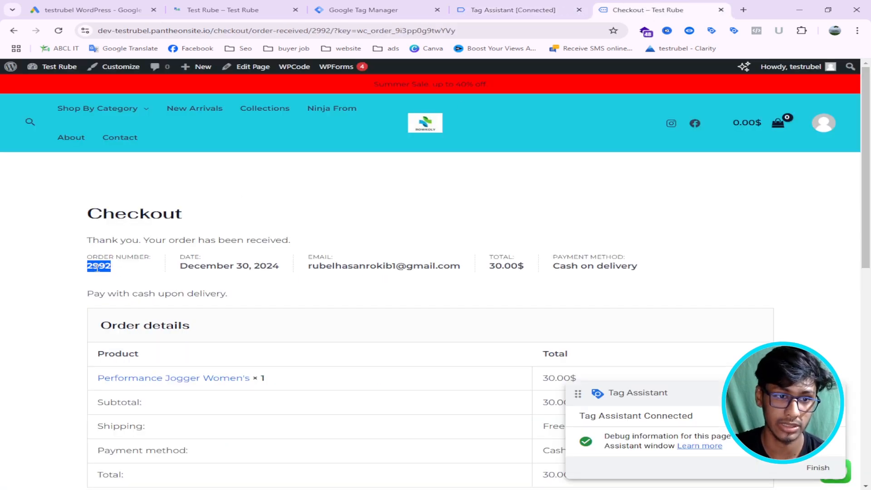
left_click(522, 10)
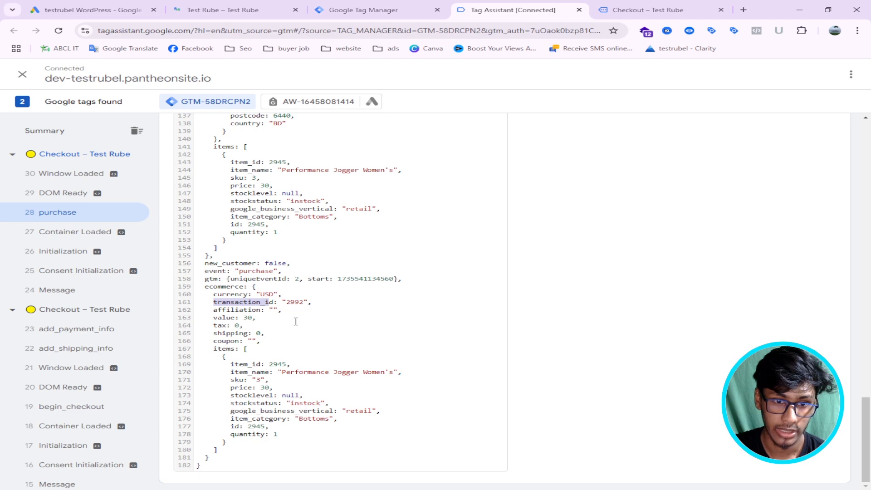
left_click(284, 302)
left_click_drag(295, 300, 302, 302)
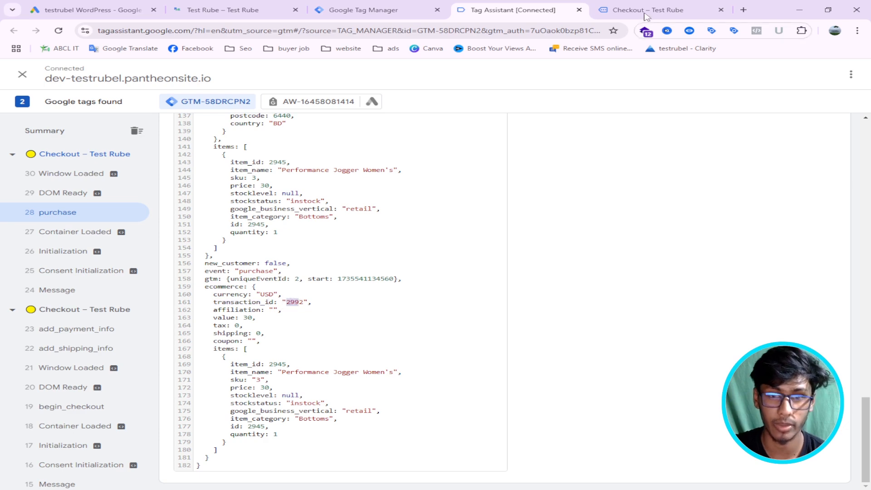
left_click(644, 9)
left_click(512, 10)
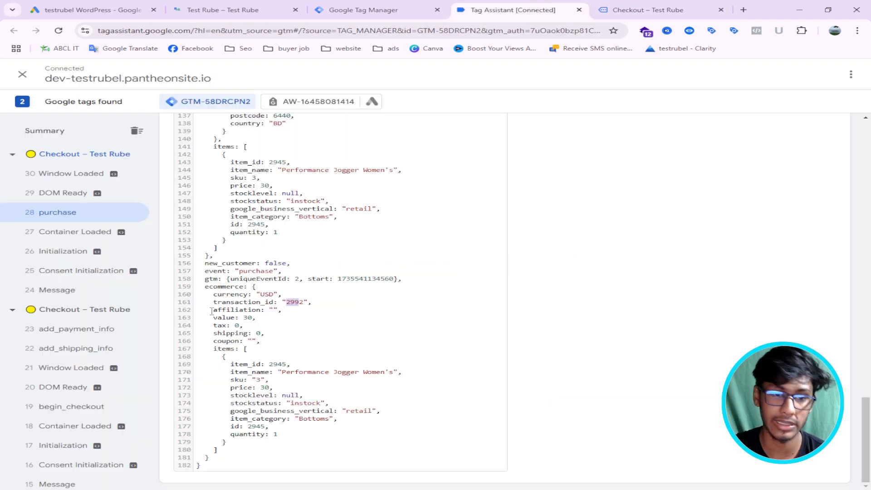
double_click(234, 303)
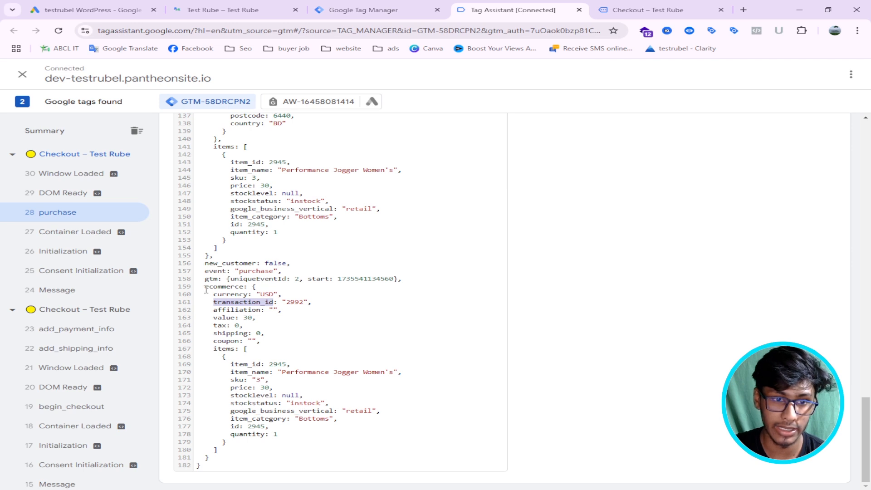
Step: Copy the ecommerce.transaction_id key from the purchase event in datalayer checker on the store's order-received page
left_click(658, 10)
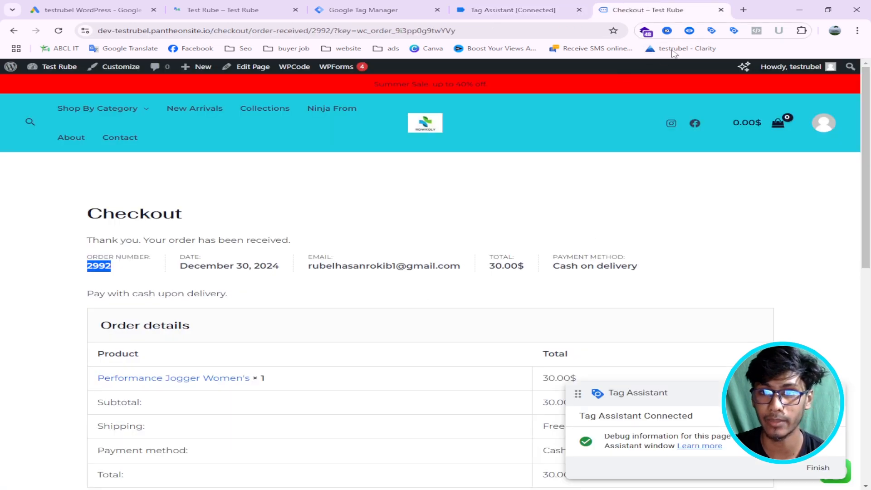
left_click(688, 30)
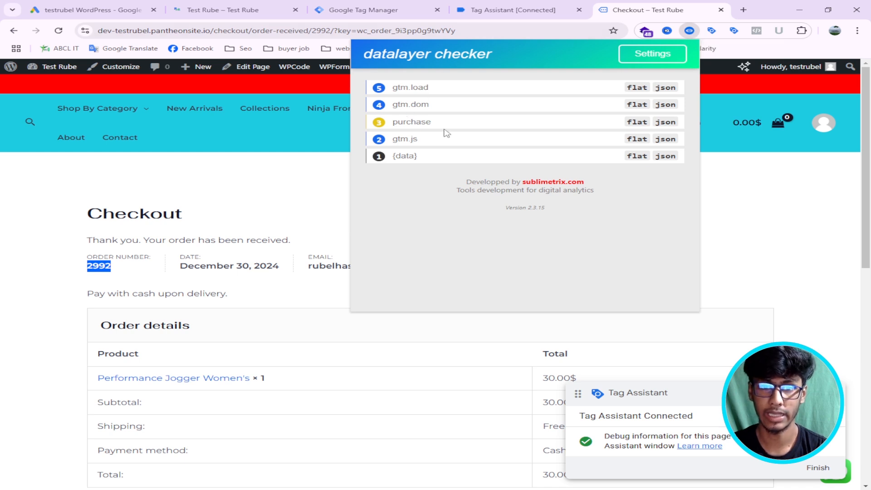
left_click(637, 121)
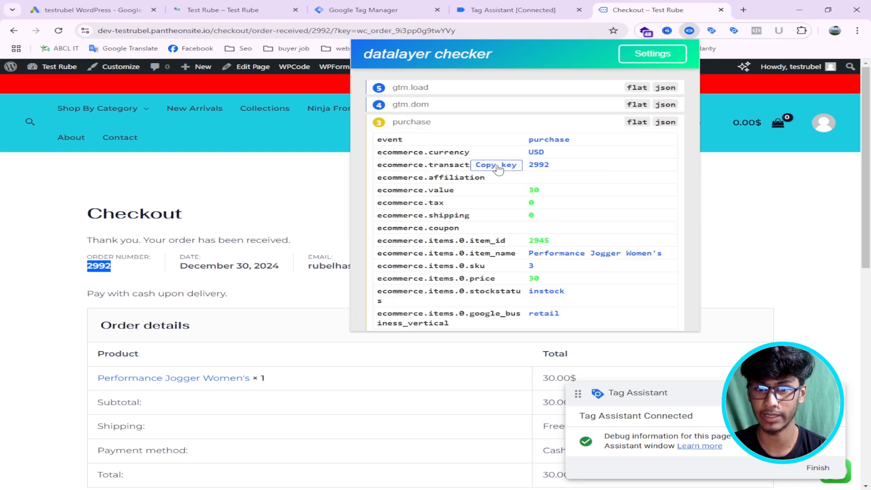
left_click(499, 165)
Step: Back in Google Tag Manager, create a new variable of type Data Layer Variable for the tag's Transaction ID
left_click(358, 10)
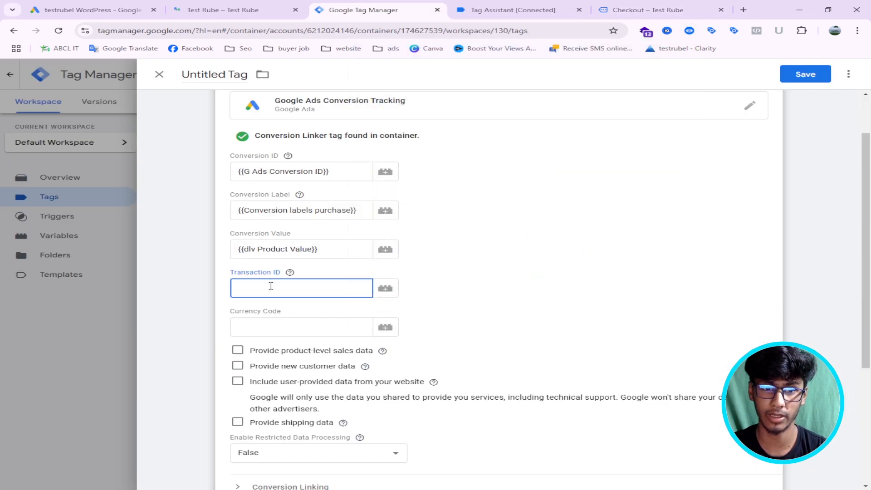
left_click(288, 286)
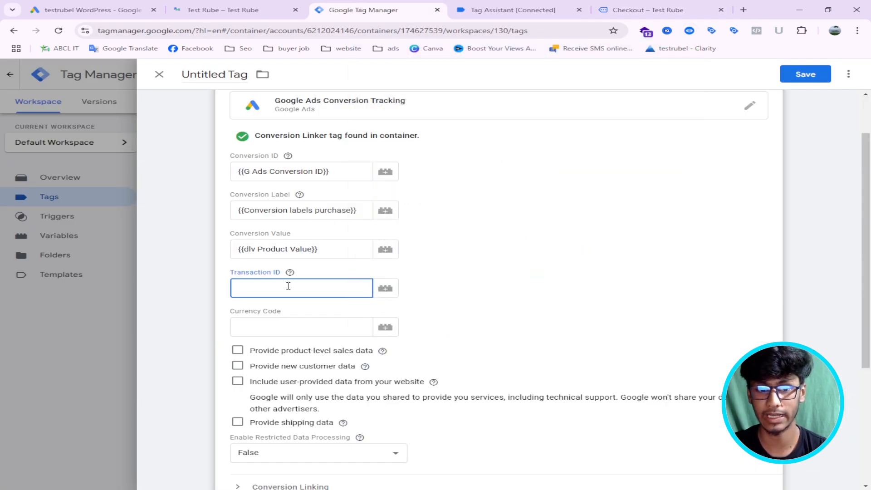
left_click(386, 291)
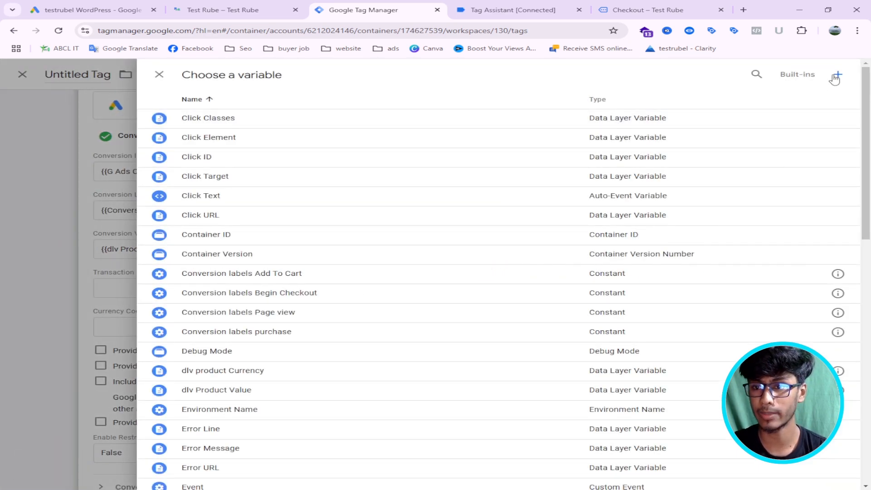
left_click(837, 75)
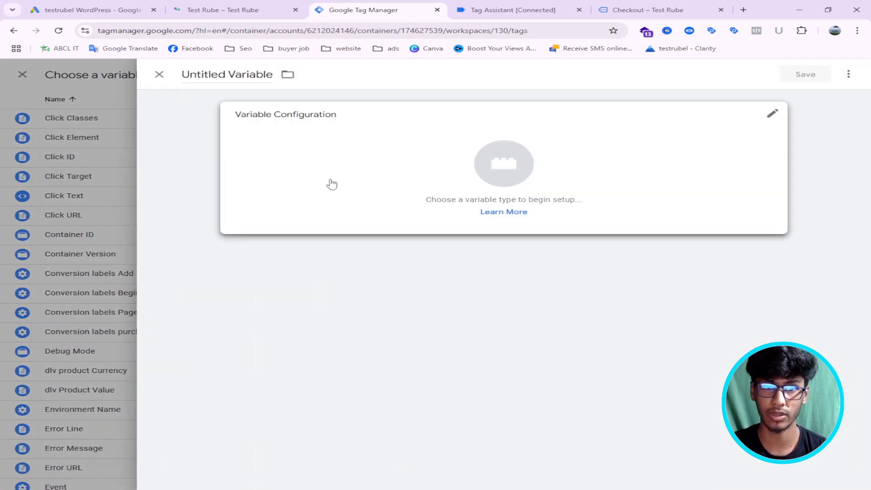
left_click(330, 185)
scroll(619, 211, "down", 3)
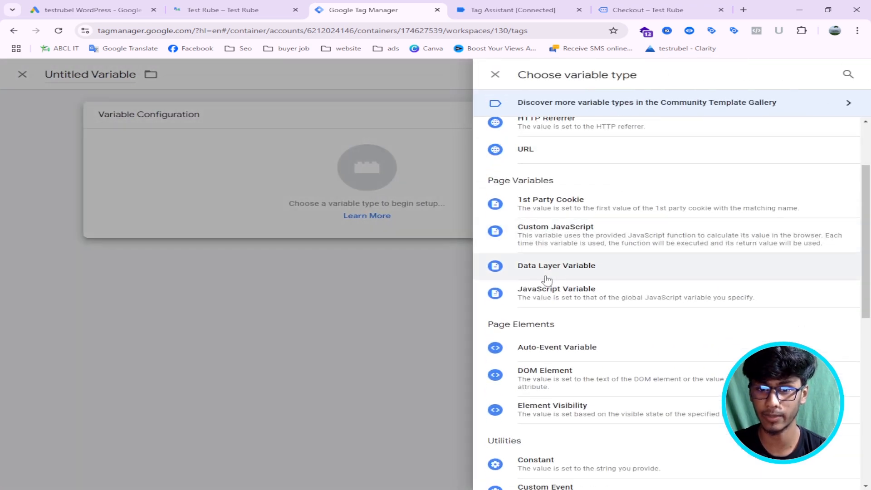
left_click(565, 269)
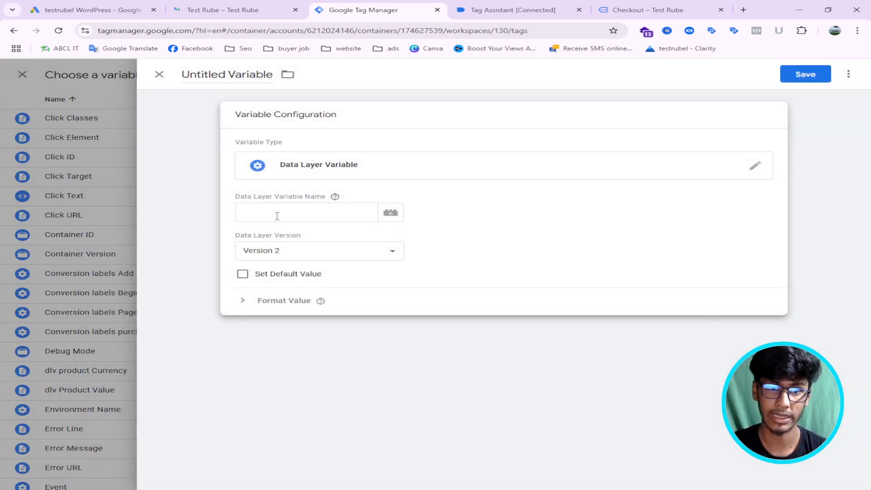
Step: Set the new variable's Data Layer Variable Name to ecommerce.transaction_id
left_click(278, 214)
right_click(276, 215)
left_click(299, 312)
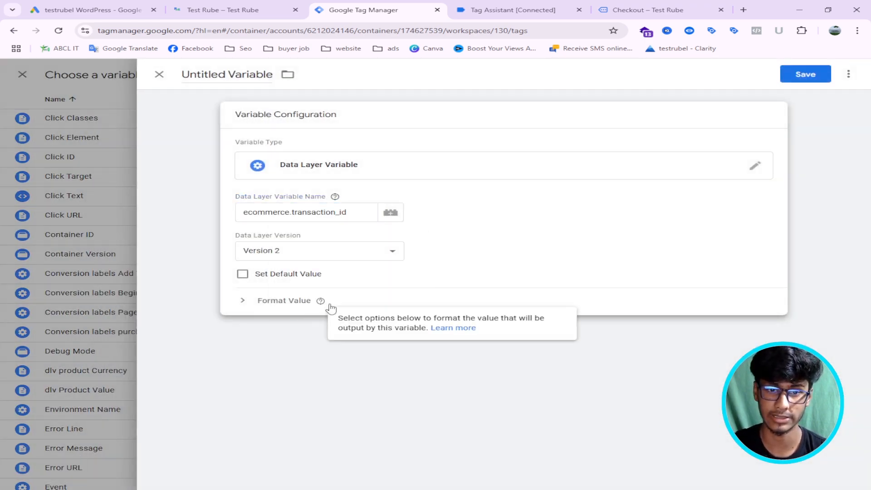
Step: Check the variable name against the purchase event's transaction_id key in Tag Assistant and in datalayer checker on the store page
left_click(490, 9)
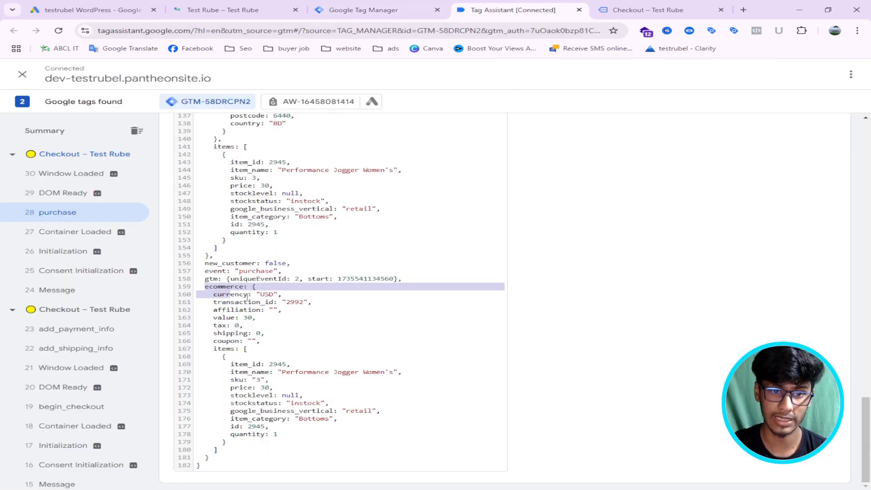
left_click(209, 287)
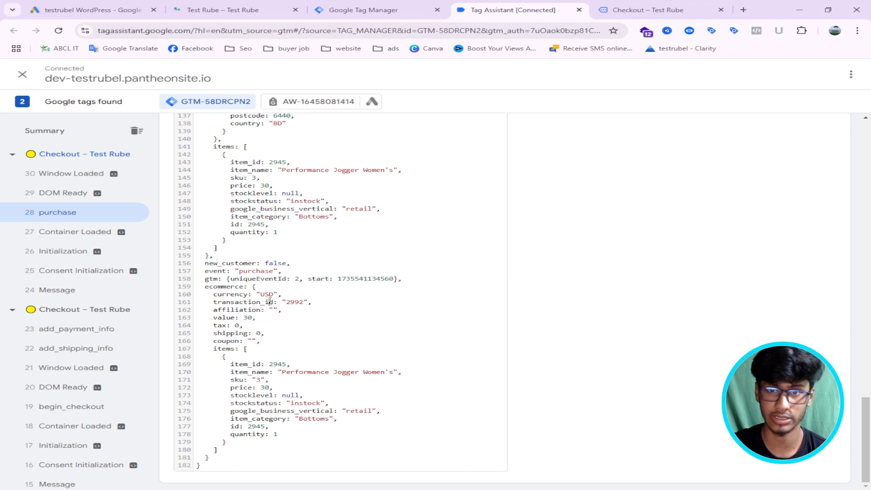
left_click(363, 9)
double_click(340, 212)
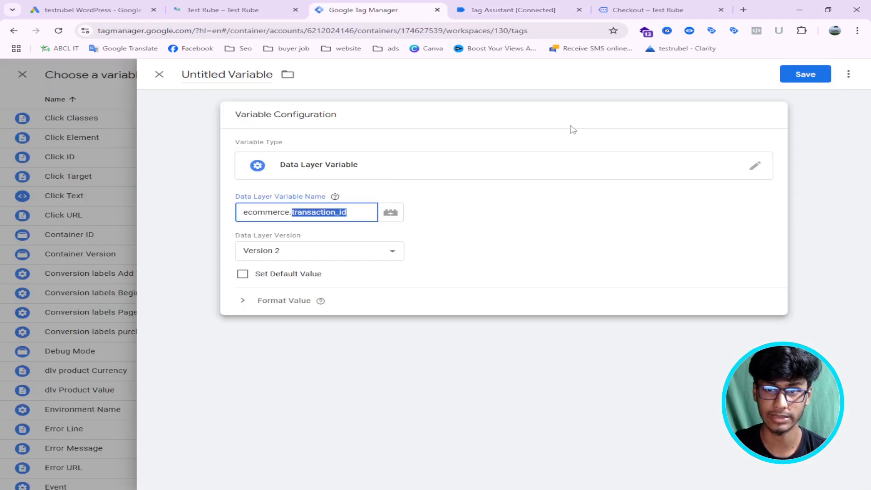
left_click(653, 9)
left_click(689, 31)
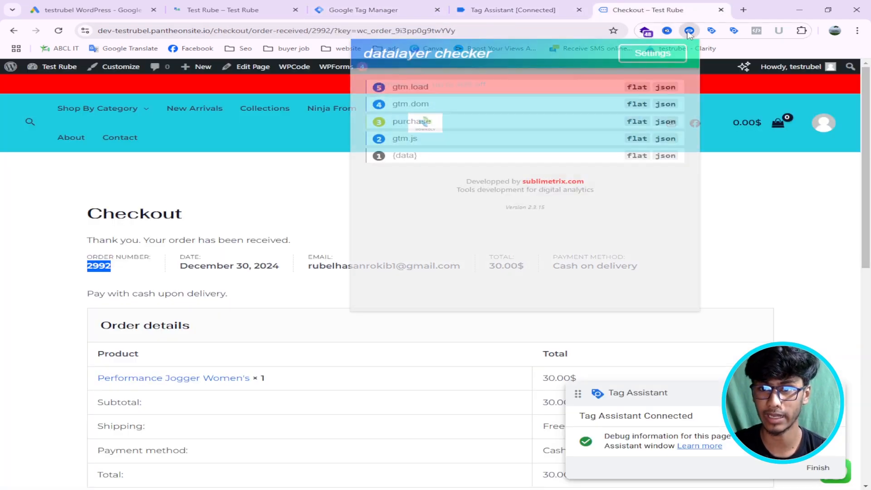
left_click(637, 121)
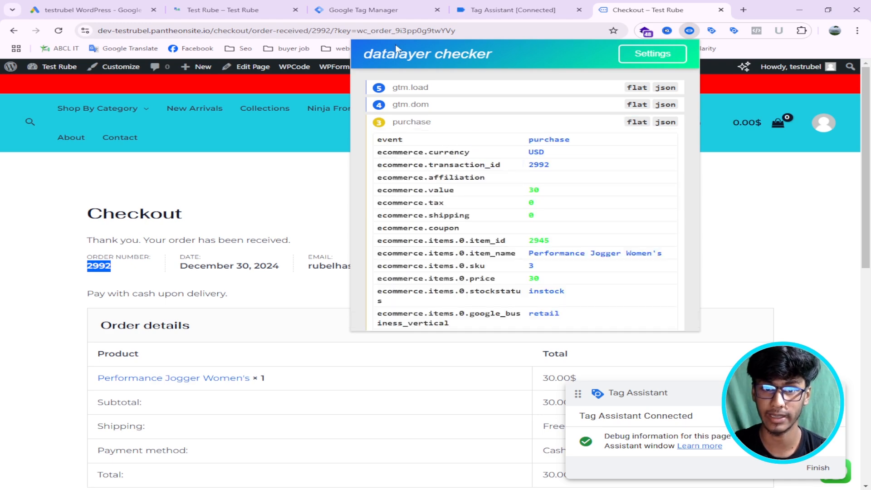
left_click(399, 10)
Step: Name the new variable "dlv ecommerce.transaction_id"
left_click(226, 74)
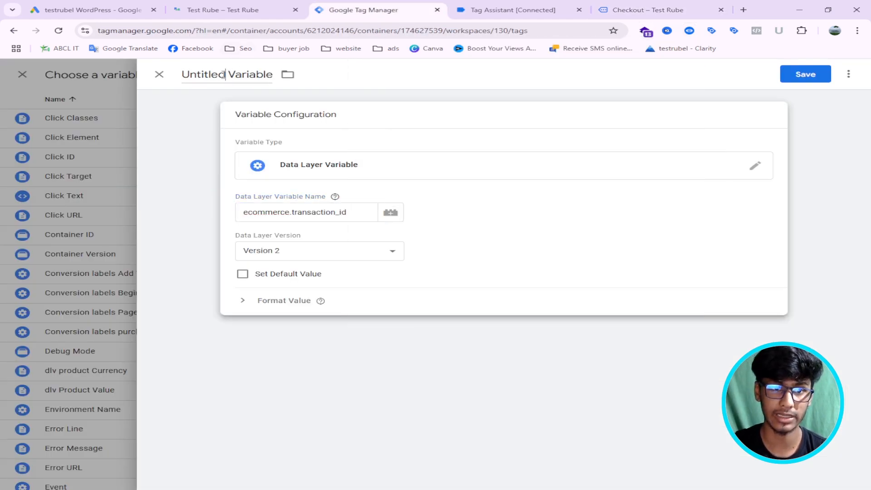
triple_click(224, 74)
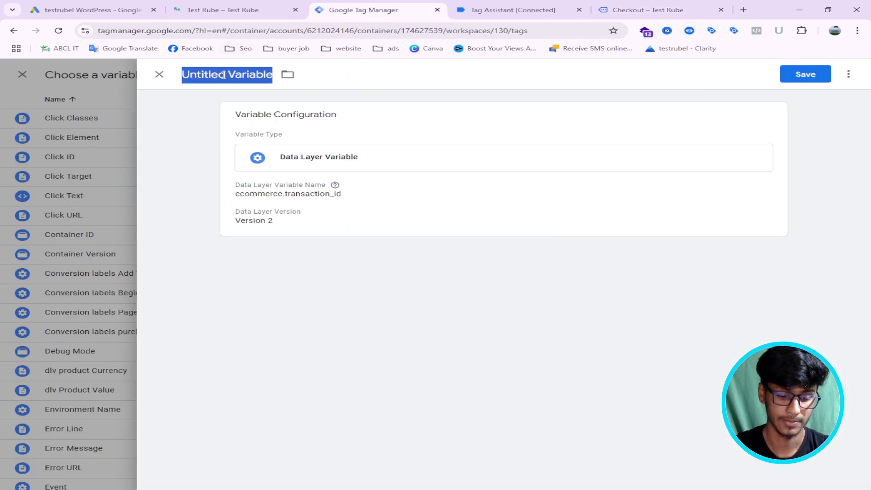
type("dlv")
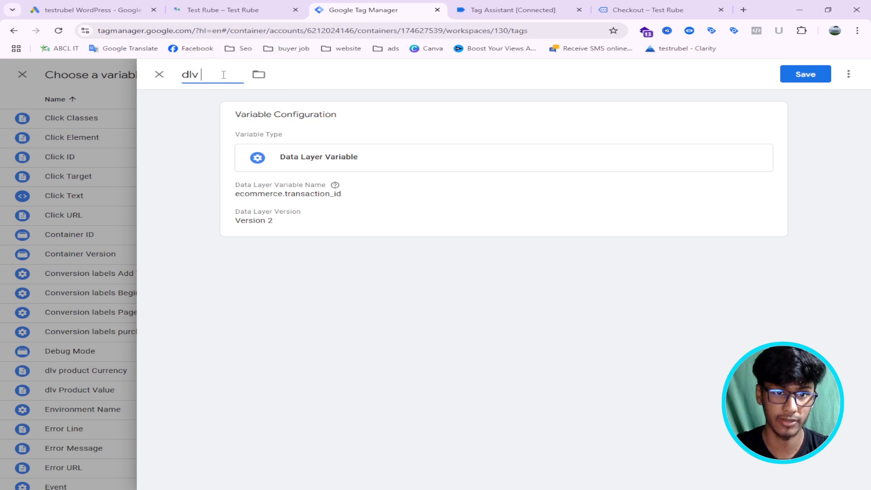
type("ecommerce.transaction_id")
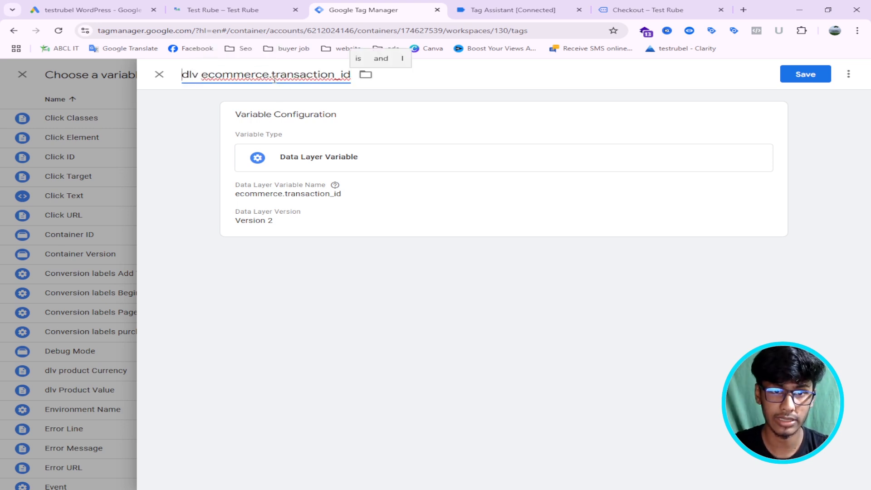
Step: Shorten the new variable's name to "dlv transaction id" and save it as the tag's Transaction ID
left_click_drag(271, 75, 204, 73)
key("BackSpace")
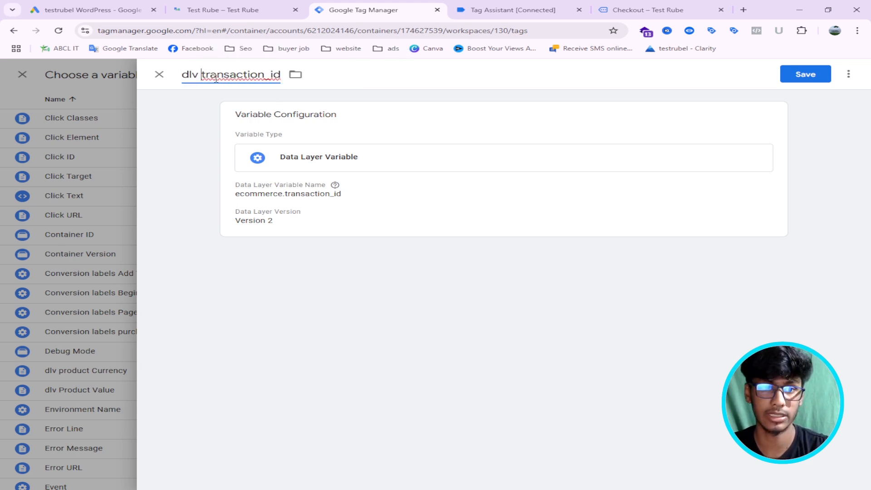
key("End")
key("Left")
key("Left")
key("BackSpace")
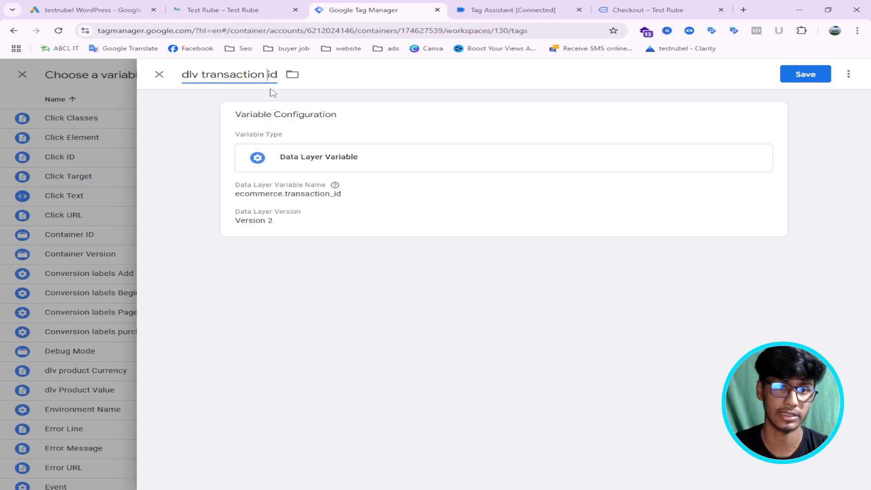
left_click(823, 76)
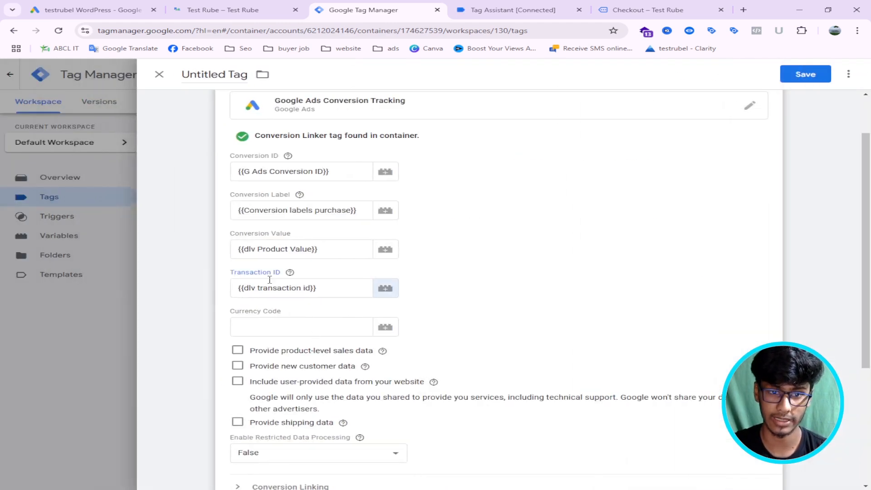
Step: Fill the tag's Currency Code with the existing {{dlv product Currency}} variable
left_click(277, 327)
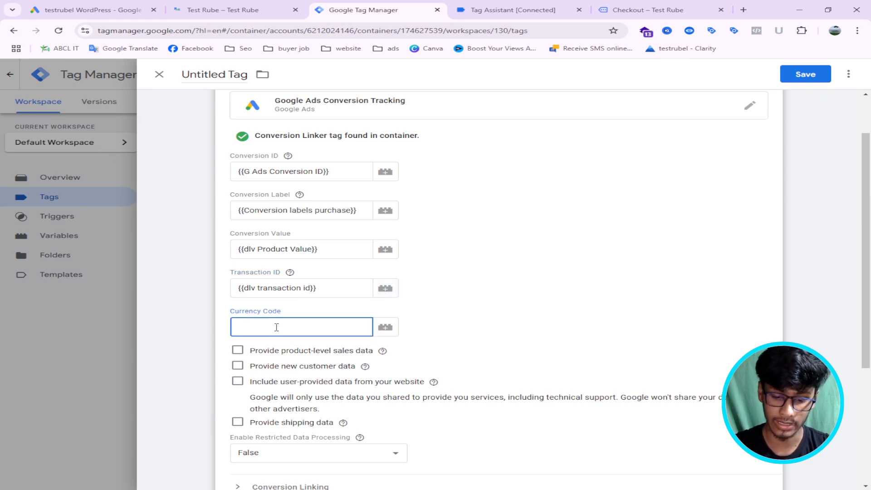
type("{{")
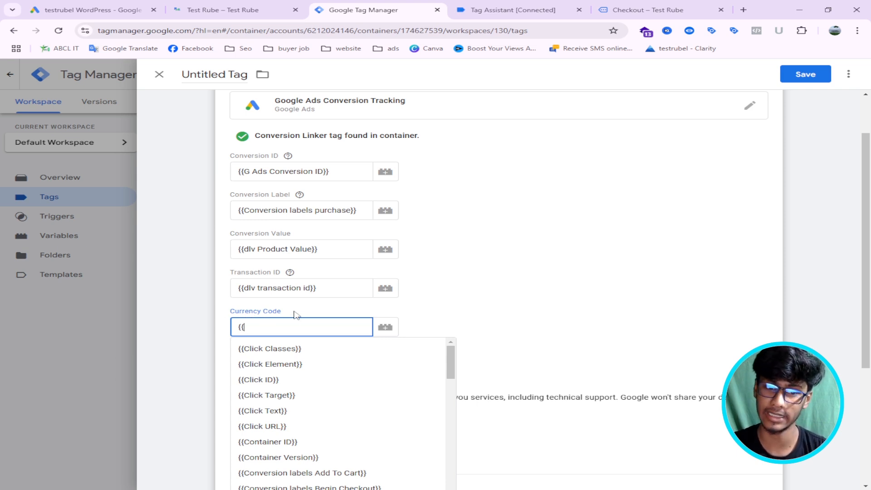
scroll(529, 271, "down", 2)
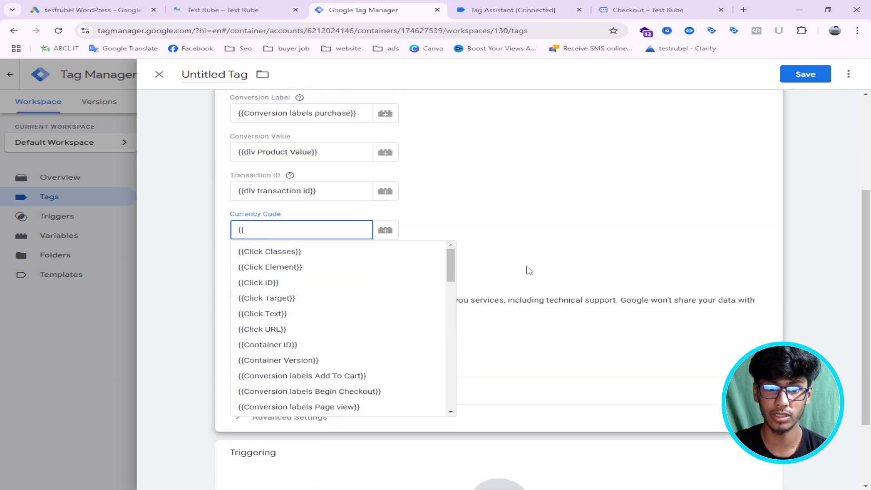
scroll(324, 297, "down", 1)
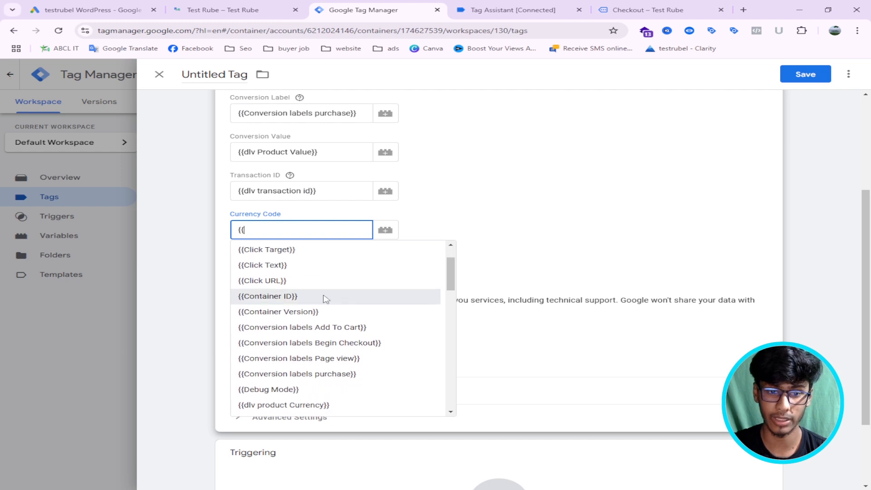
scroll(331, 353, "down", 1)
left_click(308, 357)
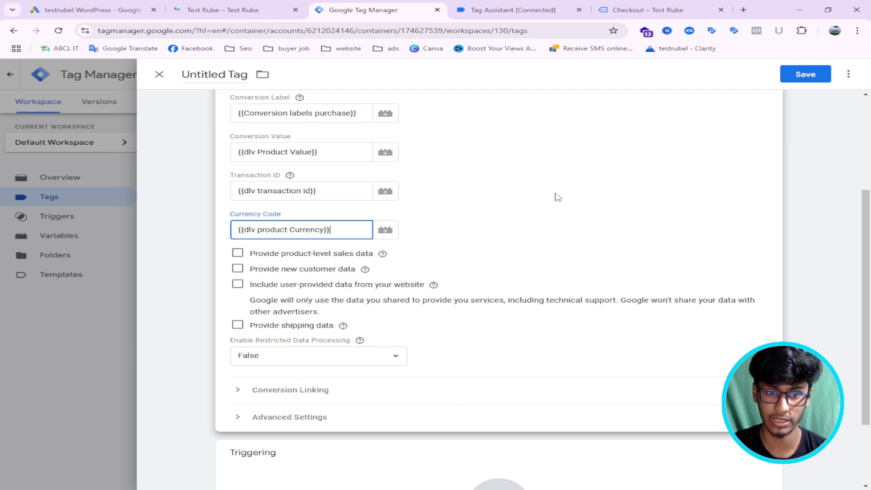
Step: Add the existing purchase Trigger as the tag's firing trigger
scroll(528, 190, "down", 2)
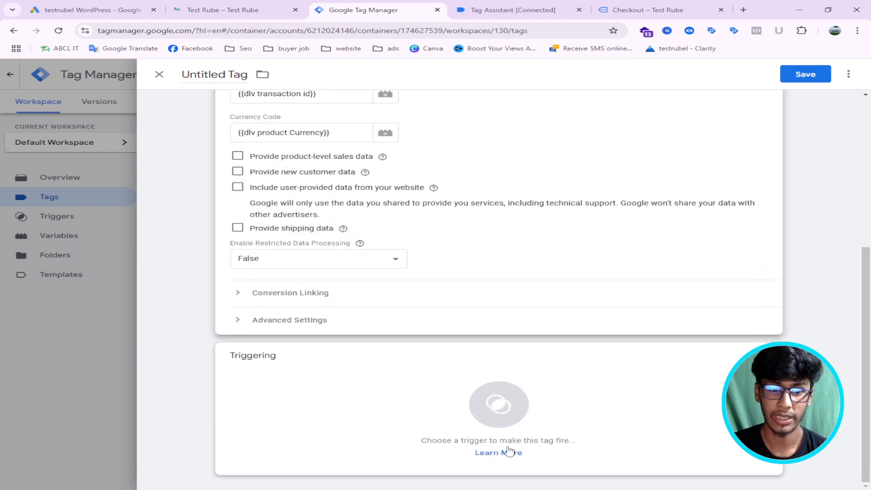
left_click(336, 385)
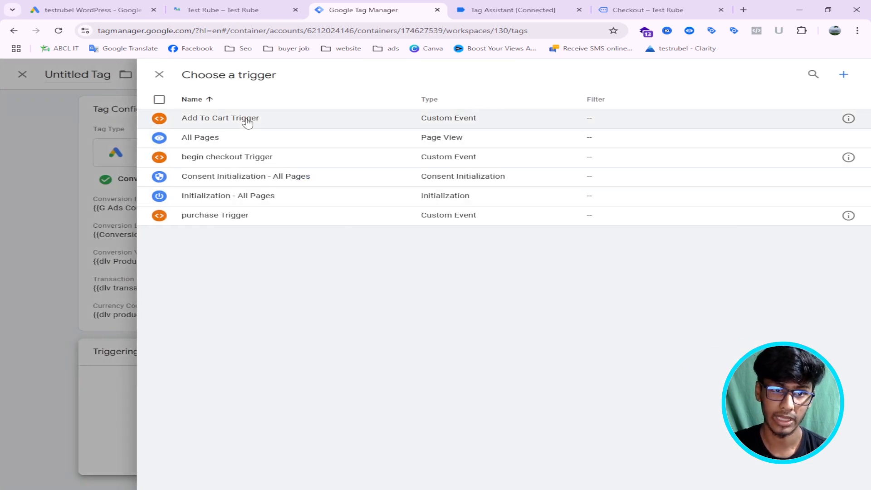
left_click(241, 216)
left_click(459, 275)
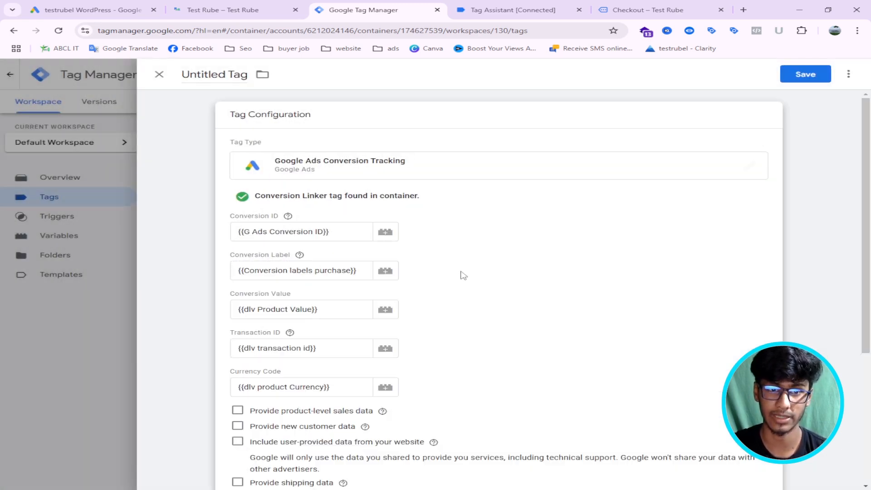
Step: Name the tag "G Ads Conversion Tracking purchase Tag" and save it
left_click_drag(224, 75, 186, 74)
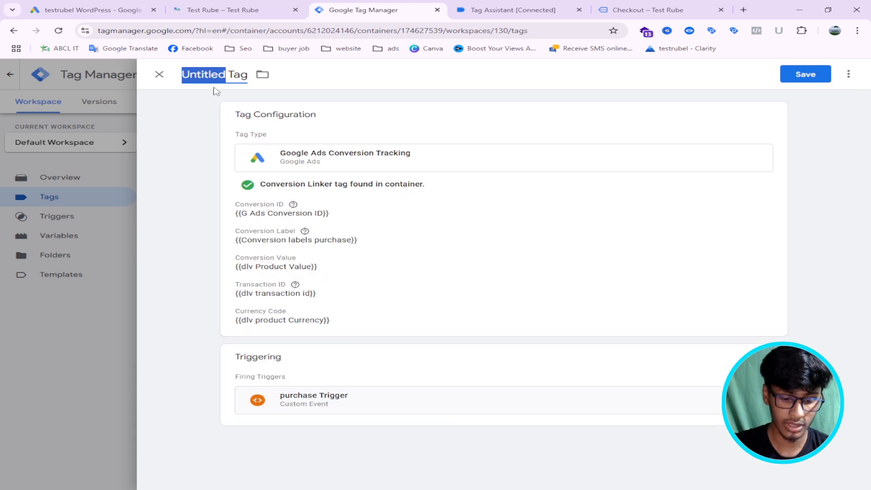
key("BackSpace")
type("g")
key("BackSpace")
key("Delete")
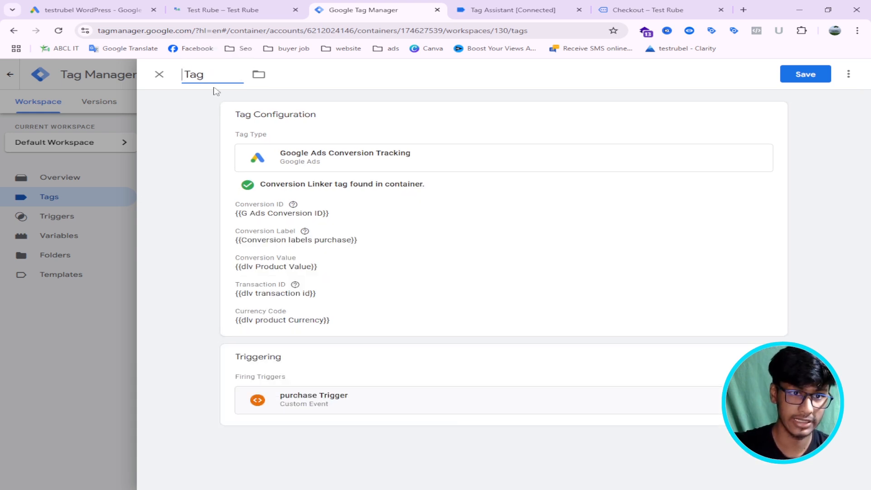
type("G Ads ")
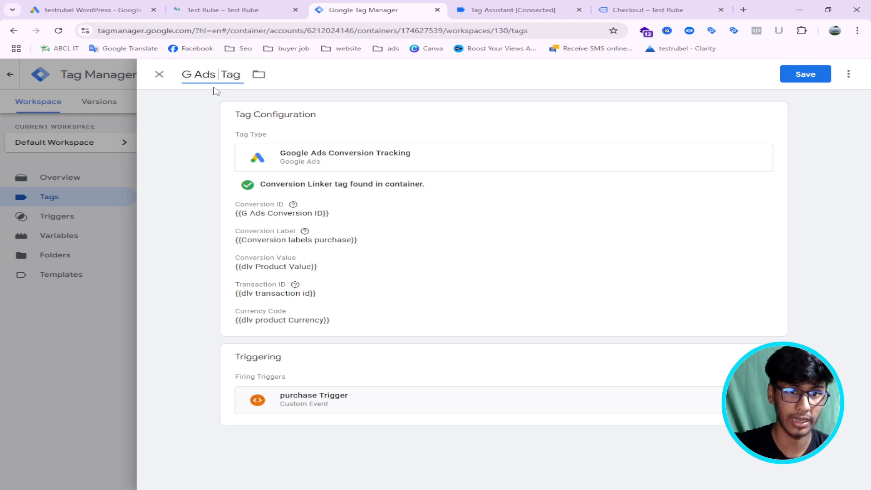
type("Conver")
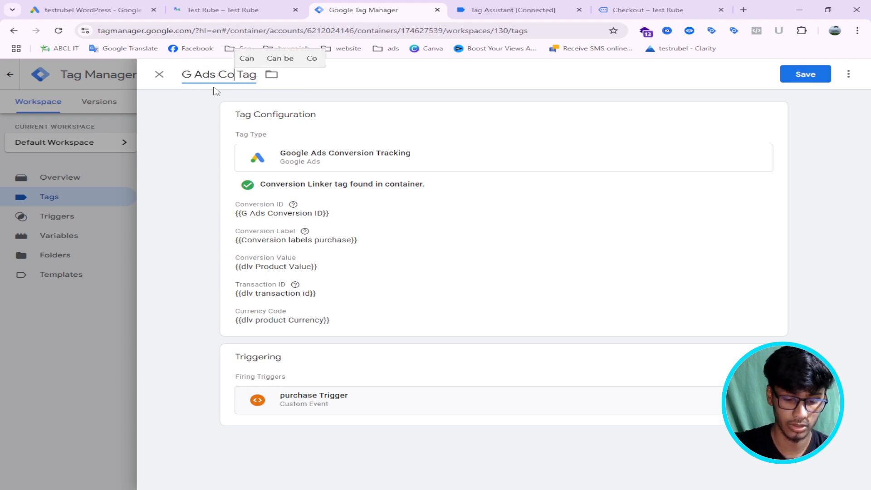
type("sion ")
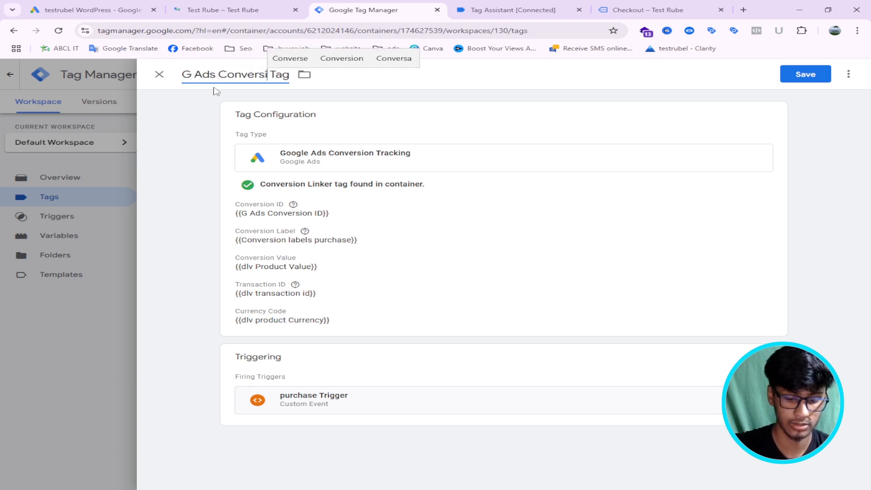
type("Trackin")
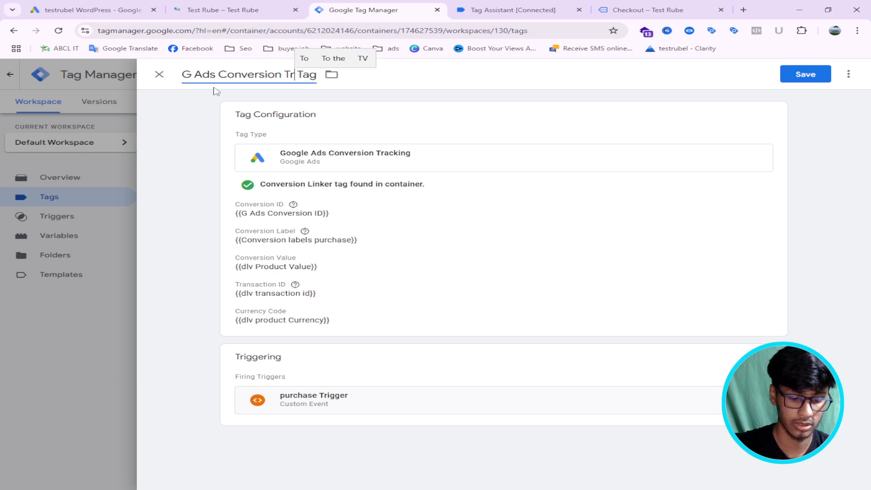
type("g pur")
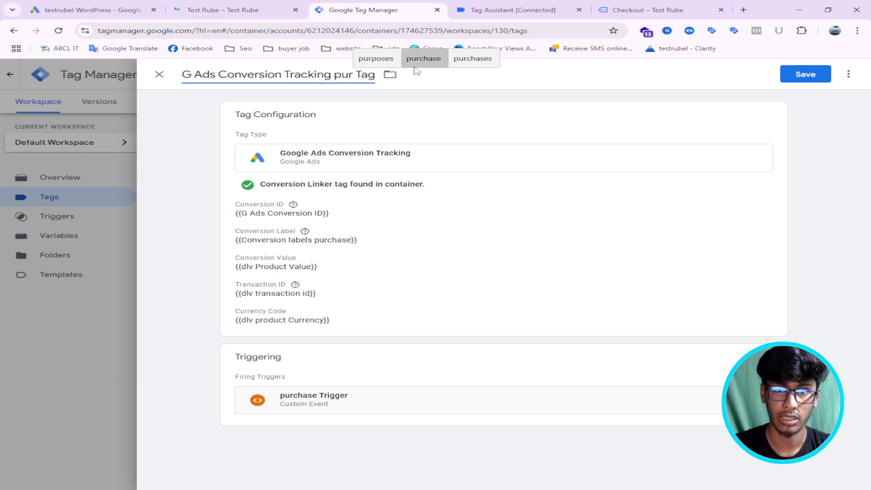
type("chase")
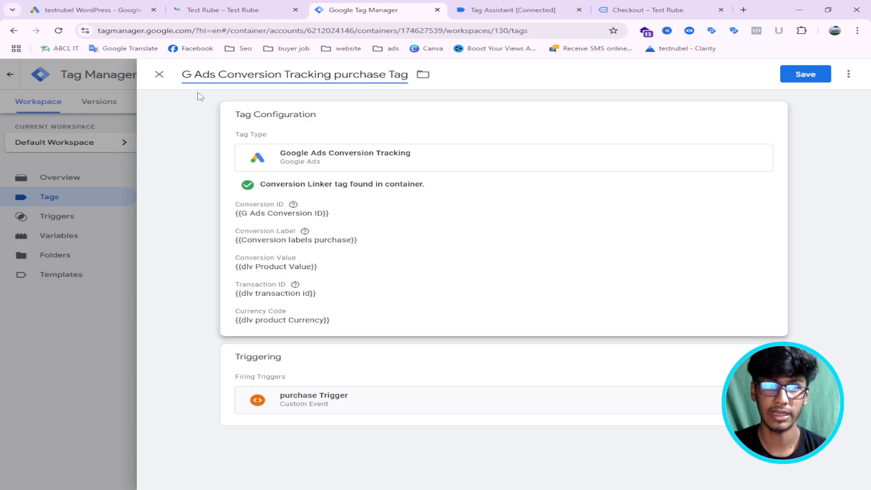
left_click(805, 73)
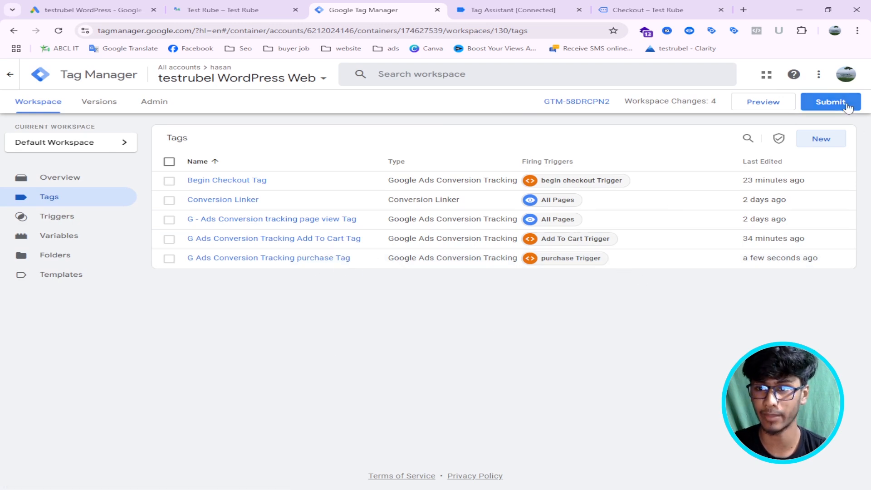
Step: Submit and publish the workspace changes, leaving the container version's name and description empty
left_click(830, 101)
left_click(825, 74)
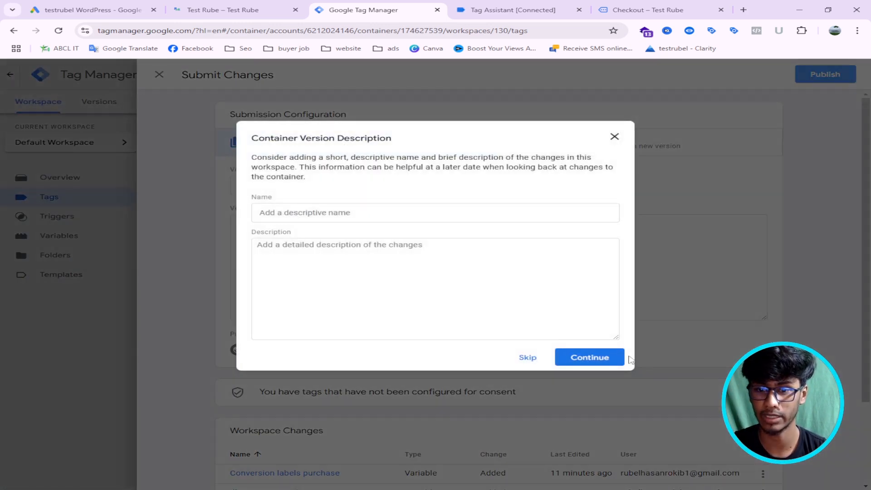
left_click(603, 356)
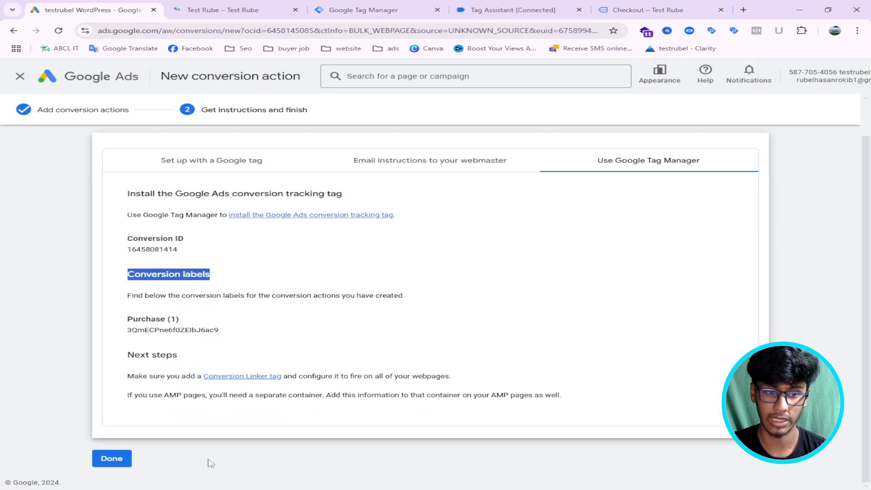
Step: Switch to Google Ads, finish the new conversion action and check the status details of Purchase (1)
left_click(119, 461)
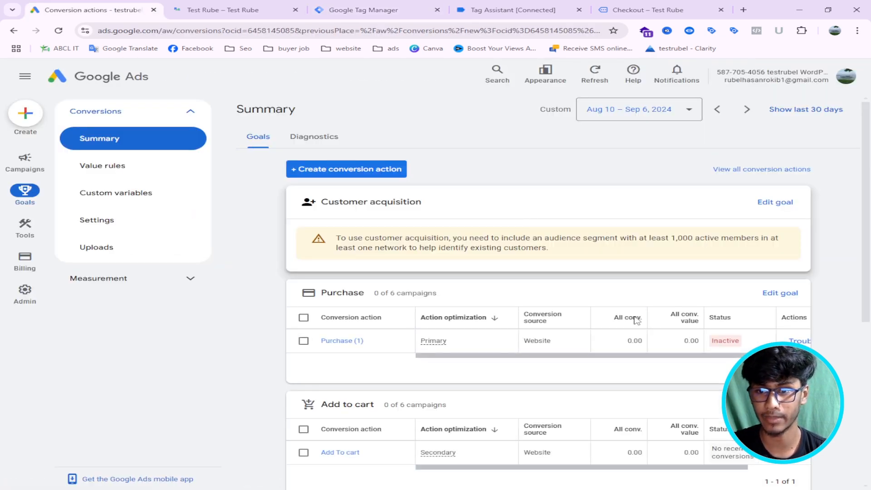
mouse_move(725, 346)
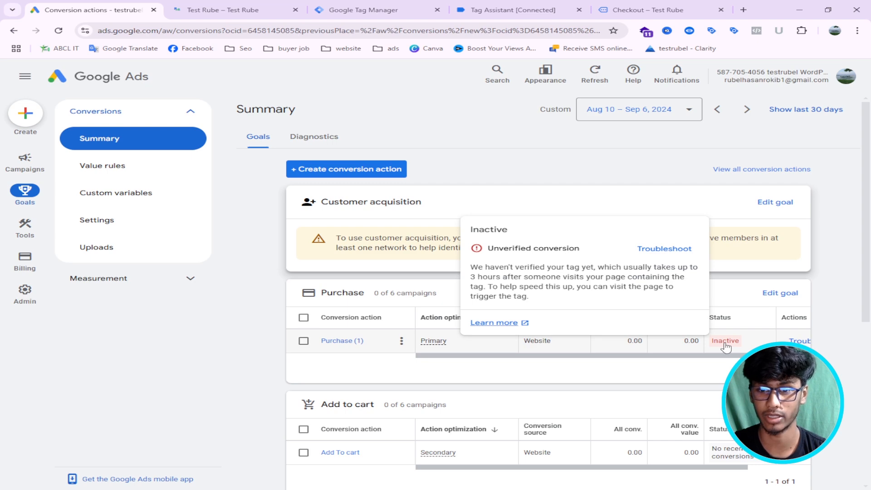
Step: Back in Google Tag Manager, close the published version's details, return to the workspace and start a preview of the store site
left_click(363, 10)
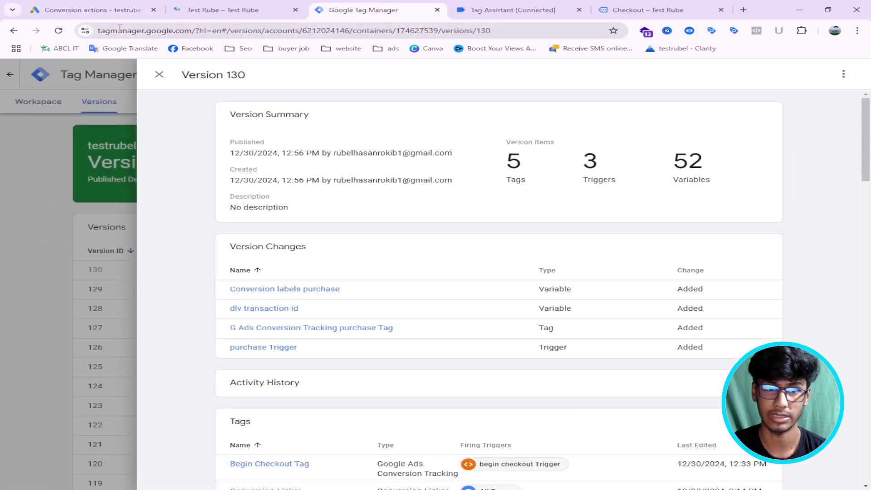
left_click(159, 74)
left_click(38, 102)
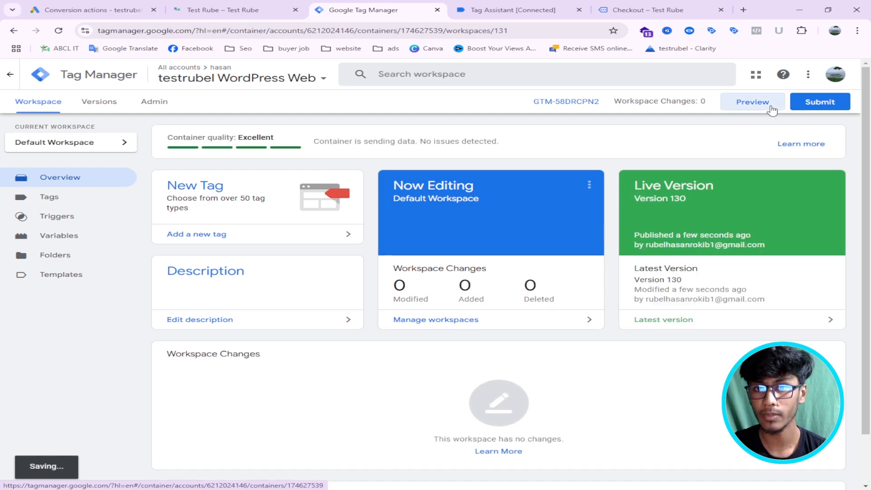
left_click(770, 110)
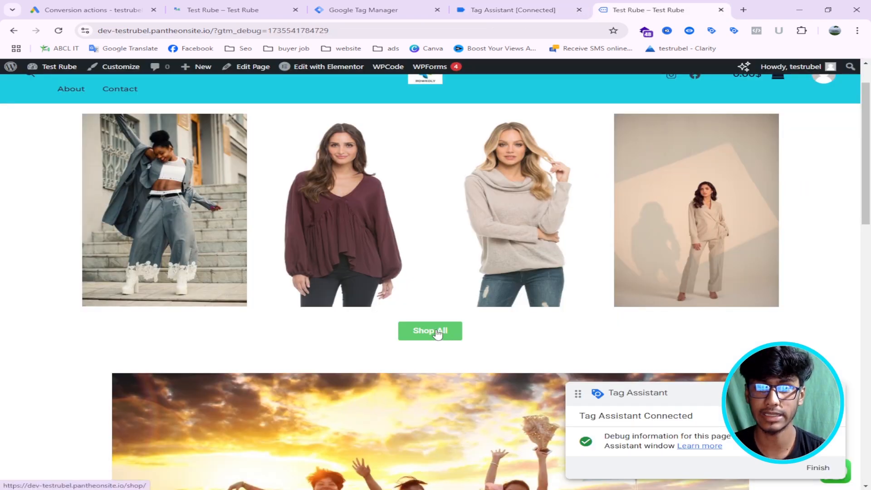
Step: In the previewed store, open the full shop listing and add one Performance Jogger Women's to the cart
left_click(437, 333)
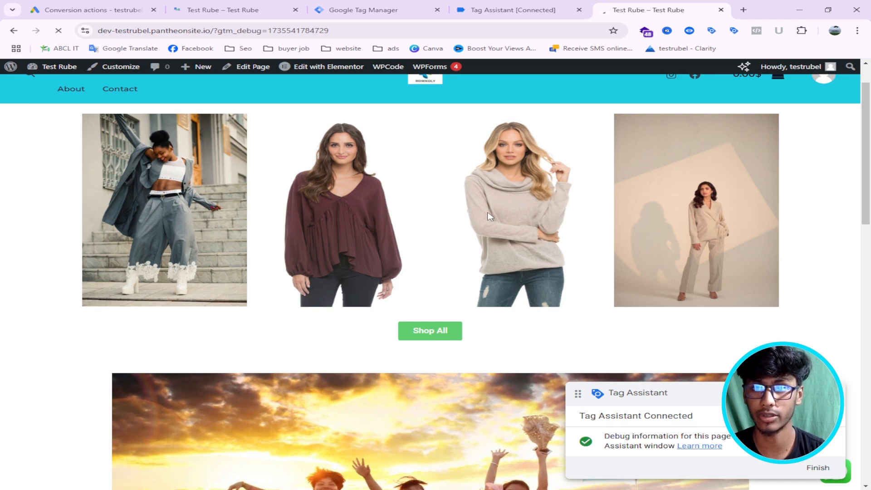
scroll(488, 199, "down", 2)
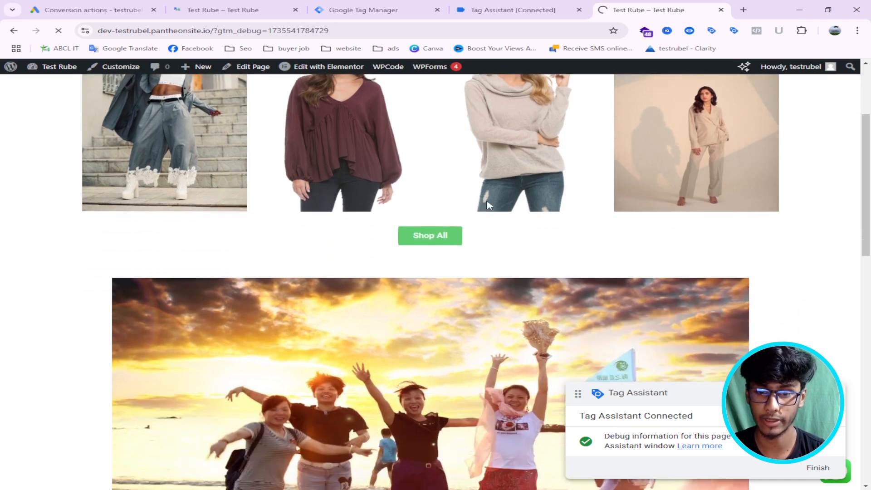
scroll(479, 255, "down", 2)
scroll(481, 256, "down", 4)
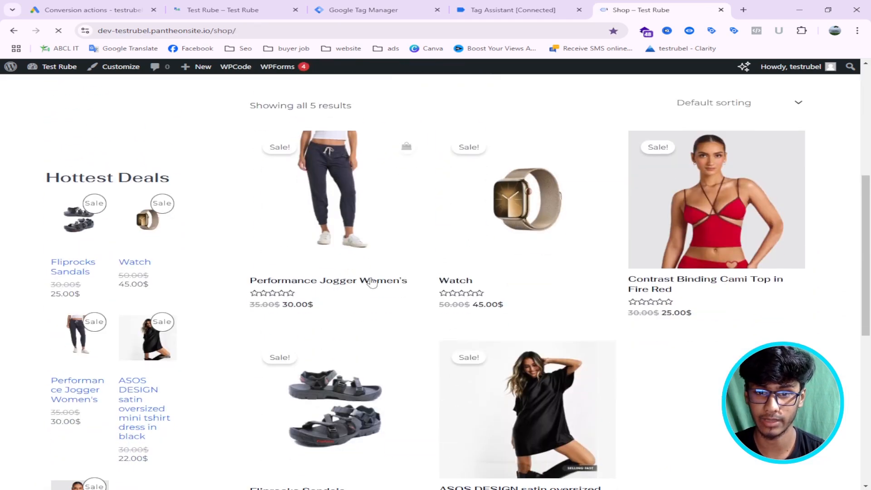
left_click(350, 204)
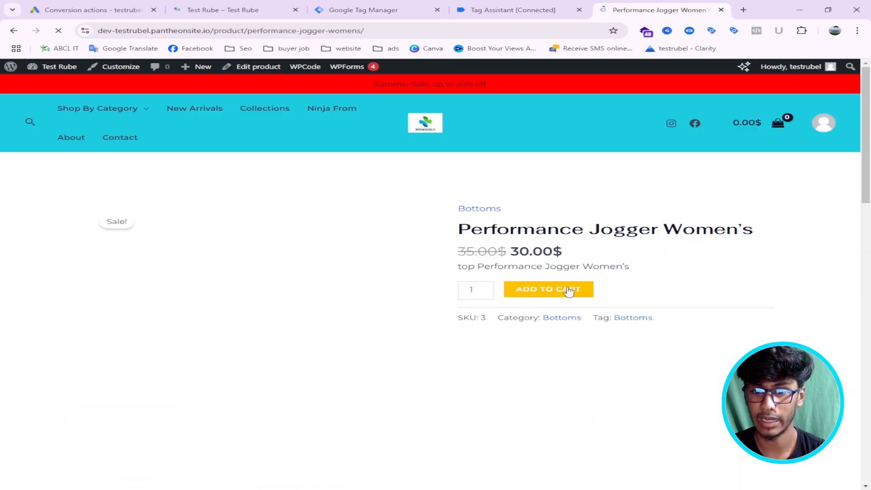
left_click(564, 290)
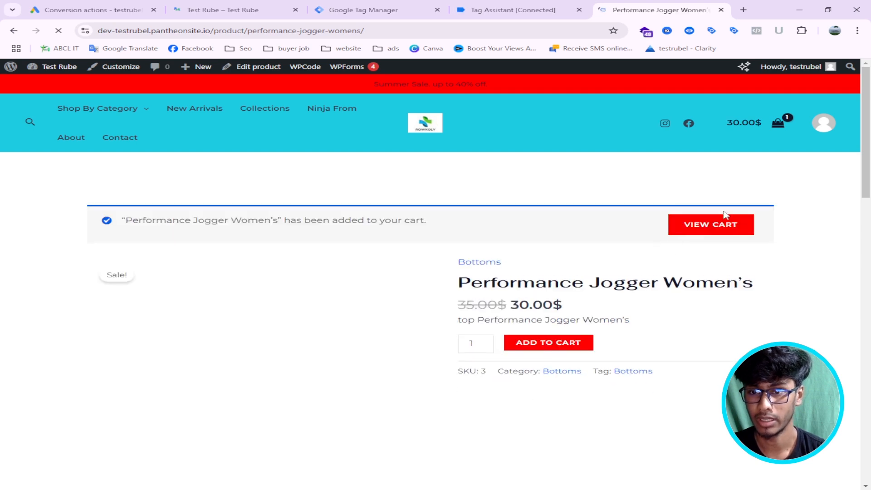
Step: View the cart and proceed to the checkout page
left_click(708, 233)
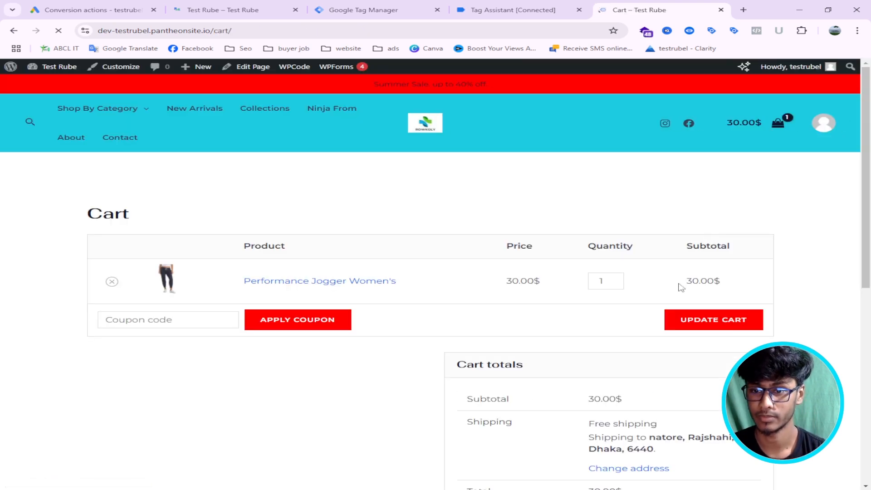
scroll(671, 283, "down", 3)
scroll(660, 280, "down", 3)
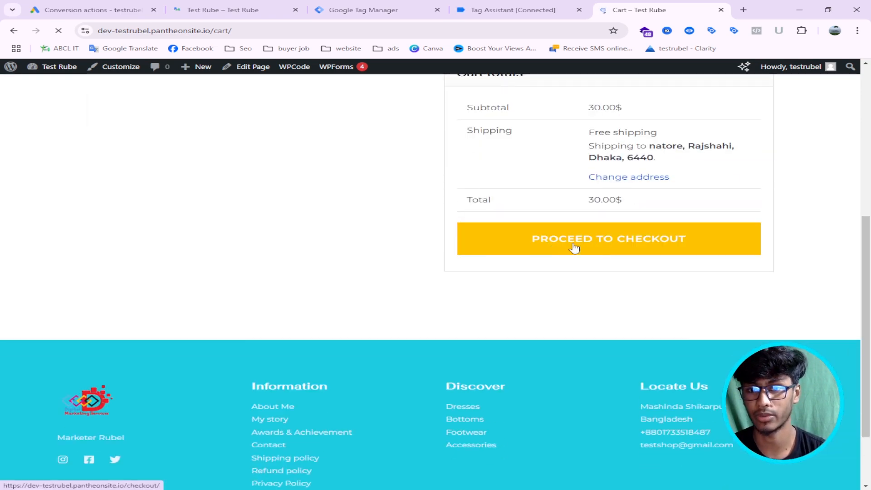
scroll(272, 184, "down", 3)
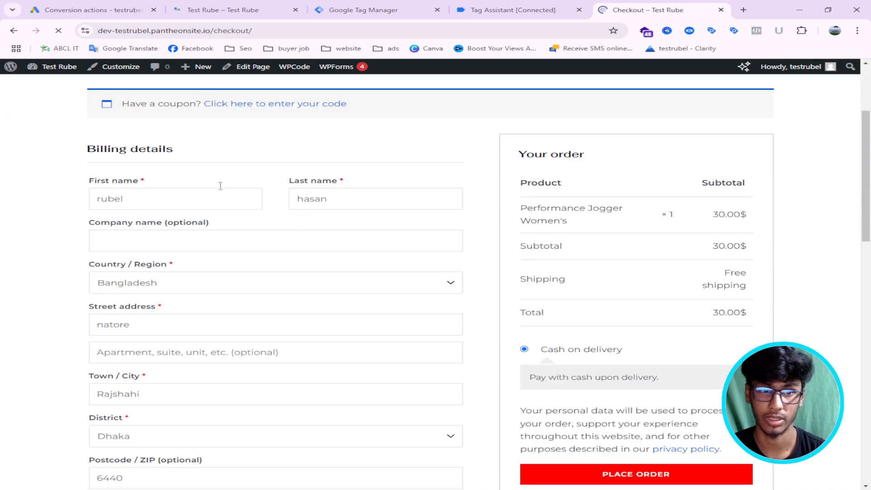
Step: Review the prefilled billing details at checkout and place the order with cash on delivery
scroll(233, 239, "down", 6)
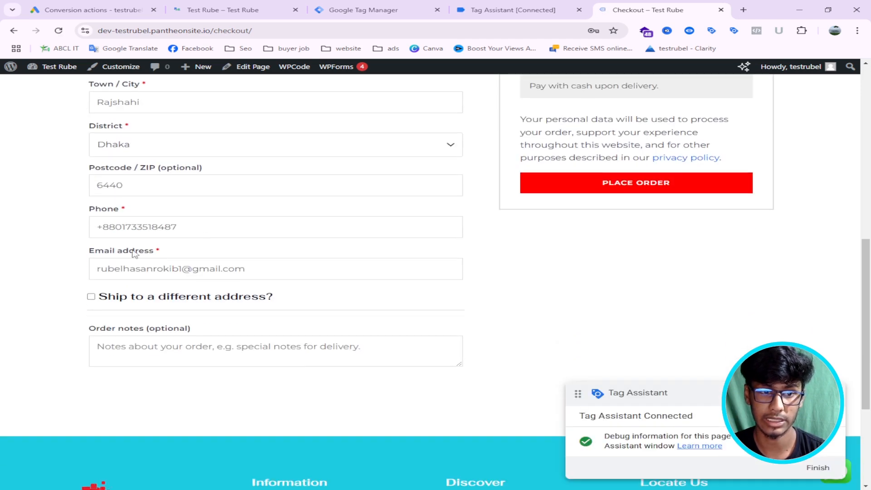
scroll(516, 271, "up", 3)
left_click(634, 329)
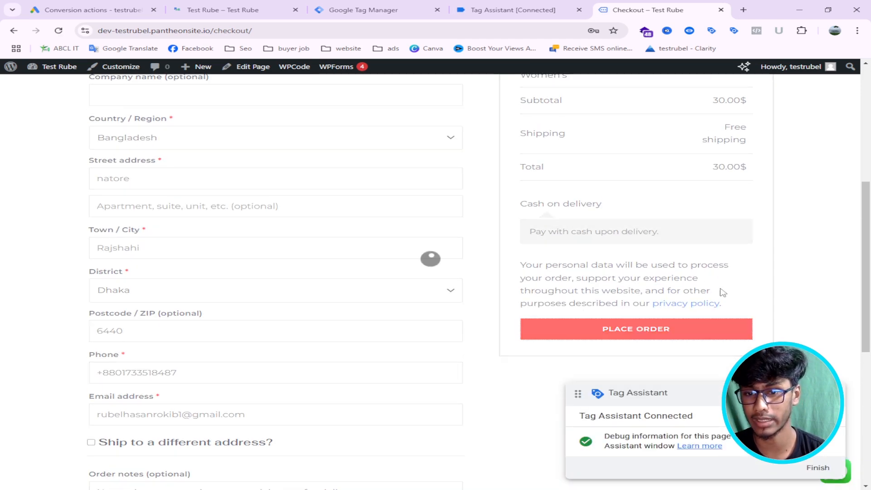
Step: Switch to Tag Assistant, inspect the purchase event and the details of its G Ads Conversion Tracking purchase Tag, and close the details
left_click(512, 10)
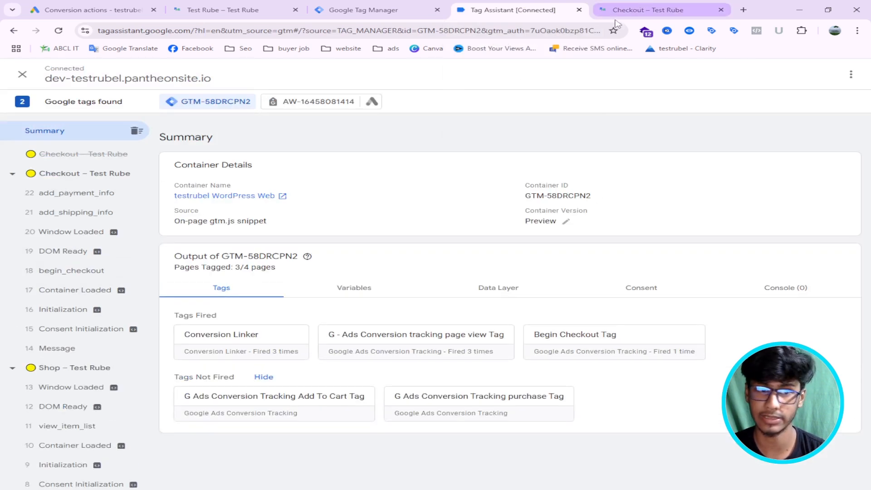
left_click(73, 213)
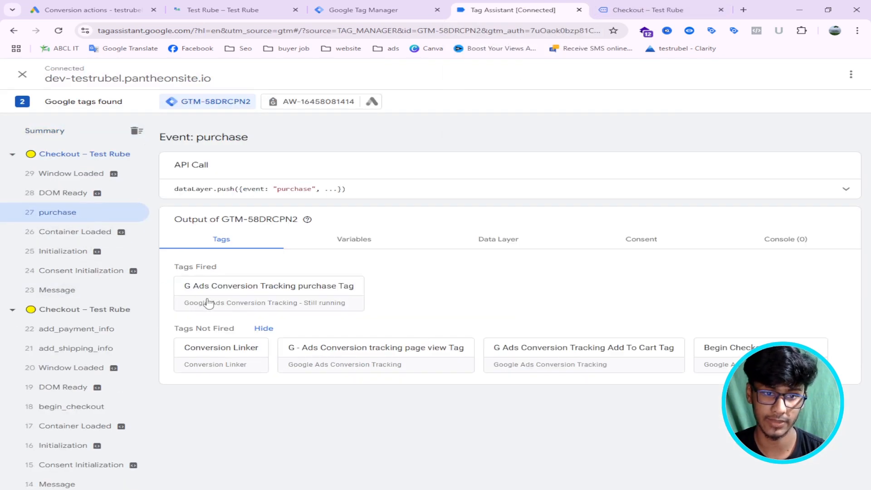
left_click(251, 302)
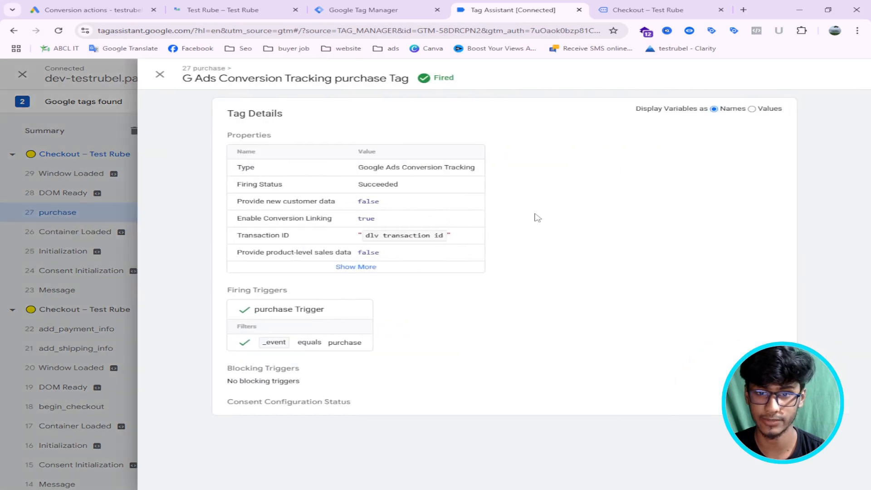
left_click(159, 74)
left_click(367, 9)
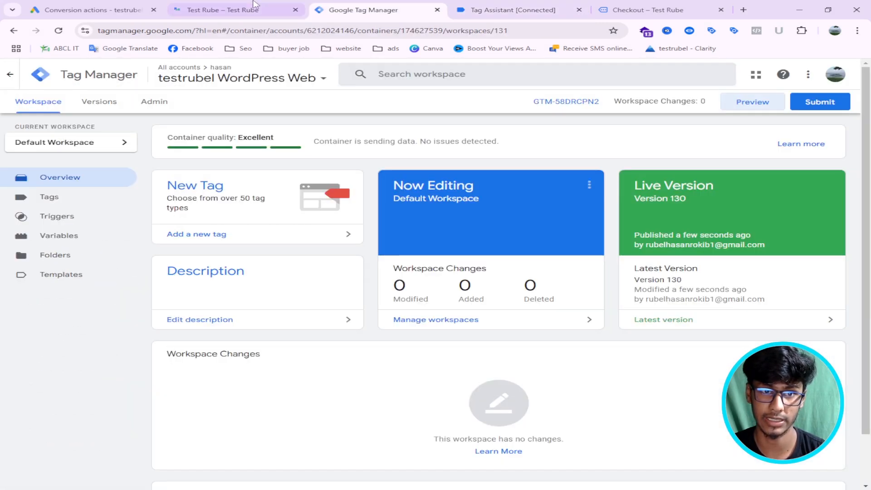
left_click(222, 9)
left_click(14, 222)
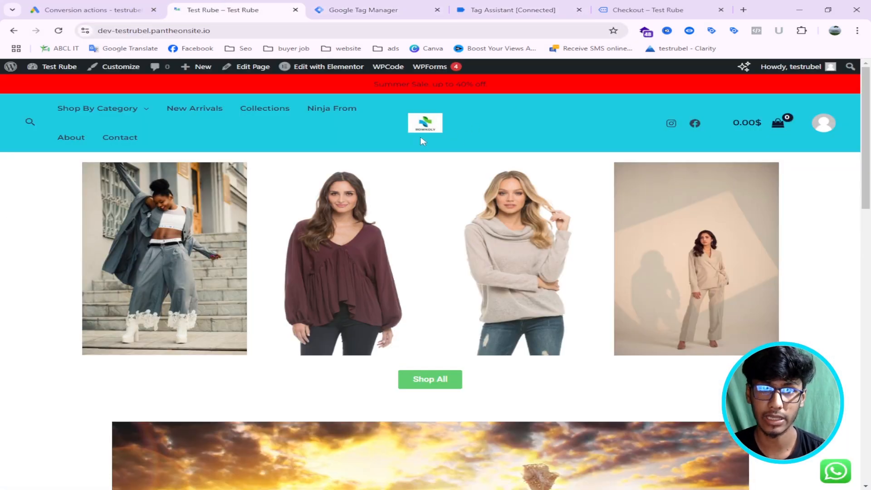
left_click(344, 9)
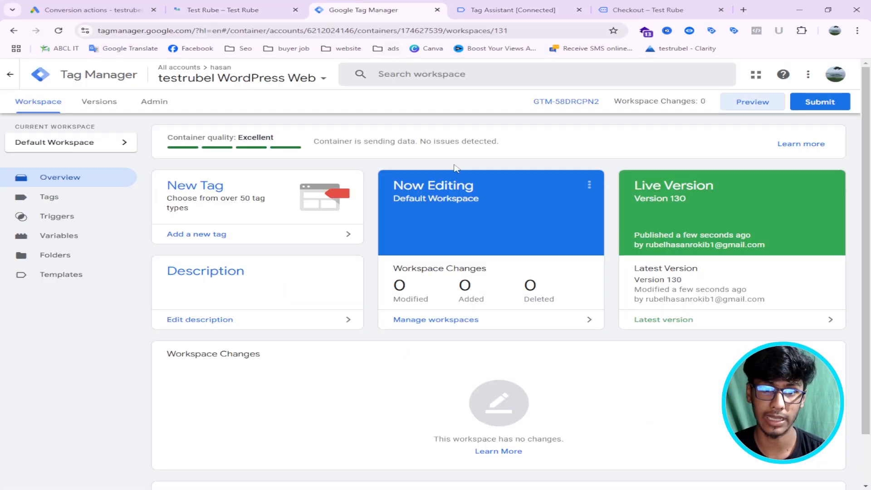
Step: Switch to Google Ads, hide the notice about ads not running and check the status details of the Purchase (1) conversion action
left_click(80, 6)
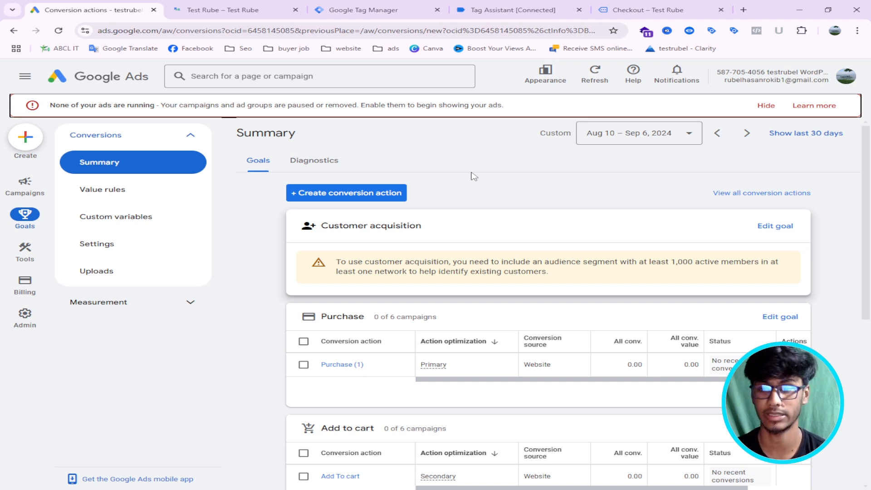
left_click(765, 105)
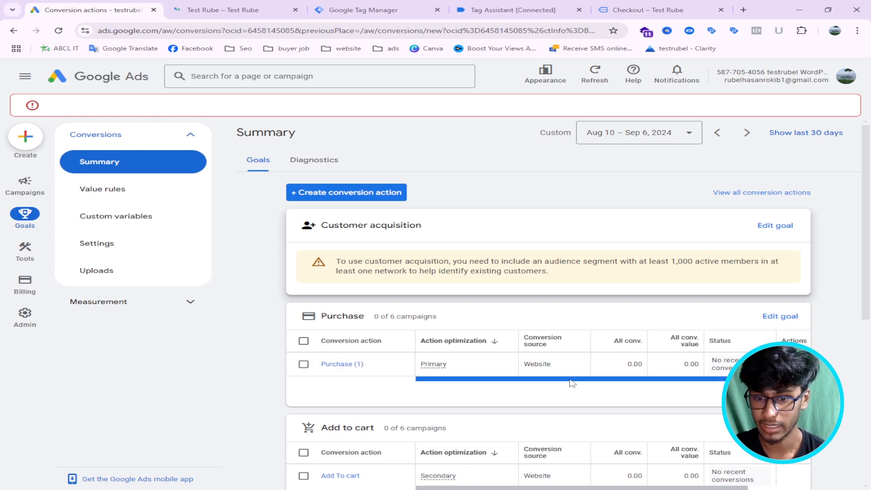
left_click_drag(570, 379, 652, 381)
mouse_move(646, 371)
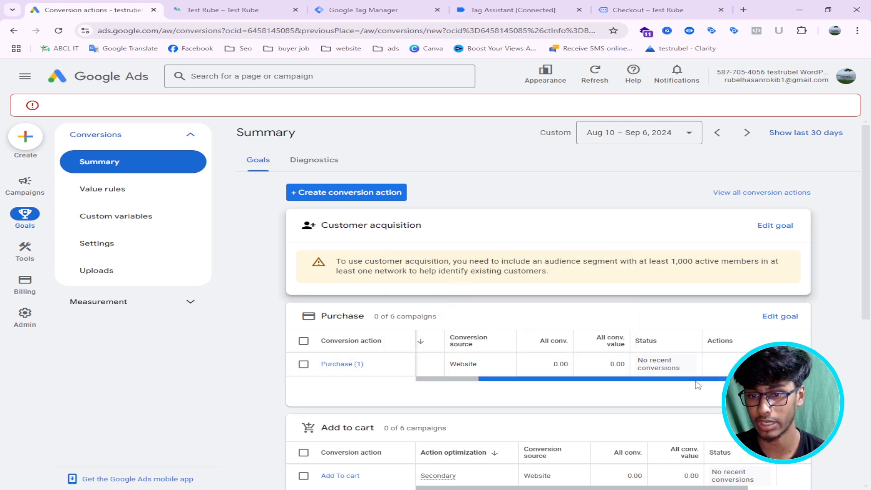
scroll(699, 385, "down", 1)
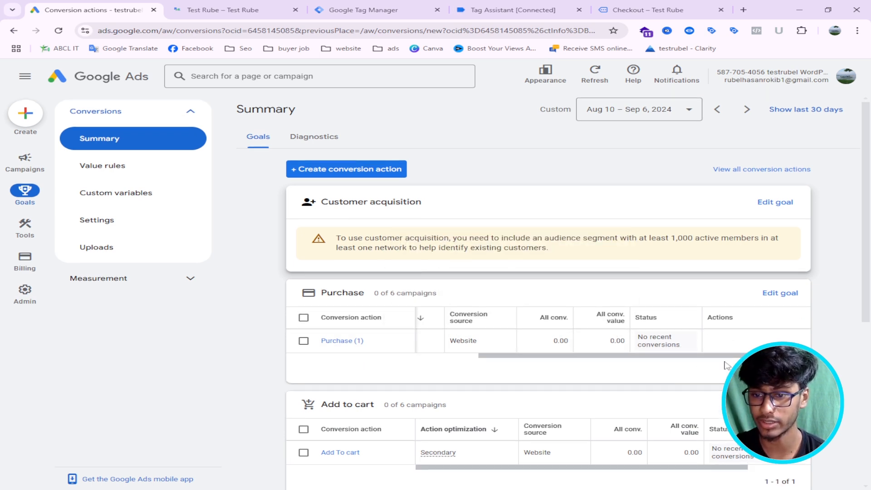
mouse_move(730, 341)
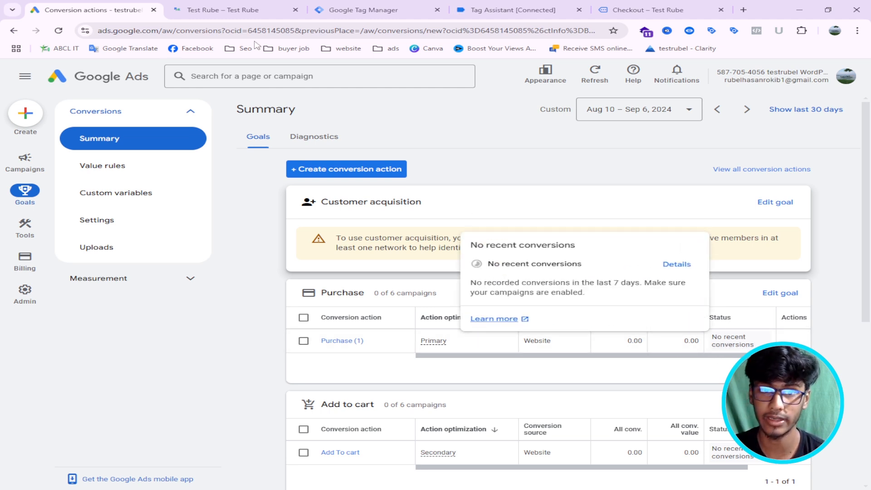
Step: Return to Tag Assistant and open the summary of fired and unfired tags for the whole preview session
left_click(358, 9)
left_click(513, 9)
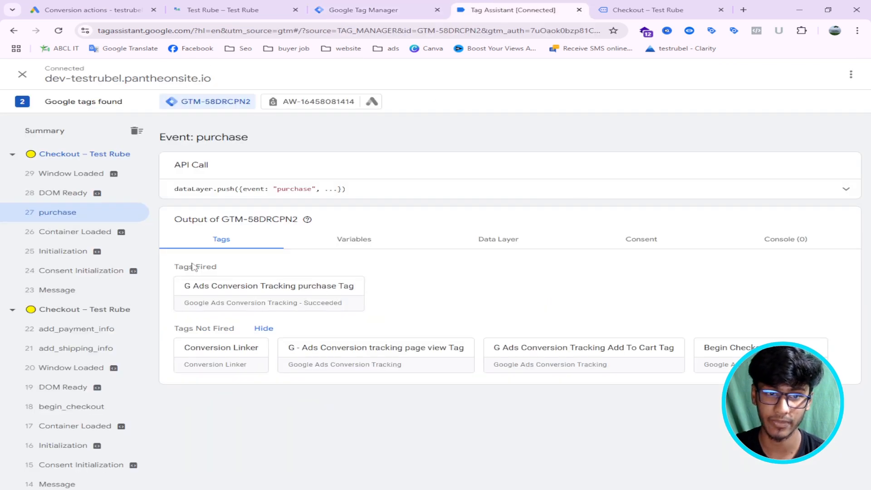
left_click(84, 133)
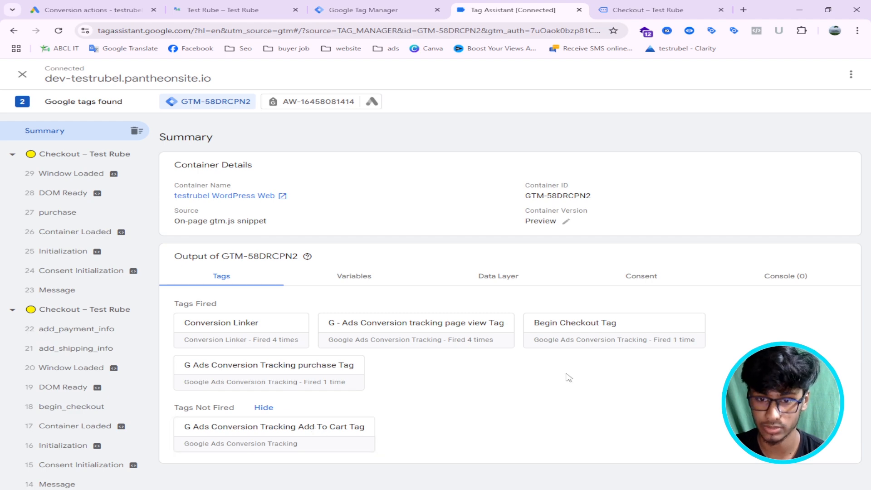
Step: Switch to the previewed store and review the order details on the order confirmation page
left_click(660, 8)
scroll(563, 256, "down", 1)
scroll(544, 261, "down", 4)
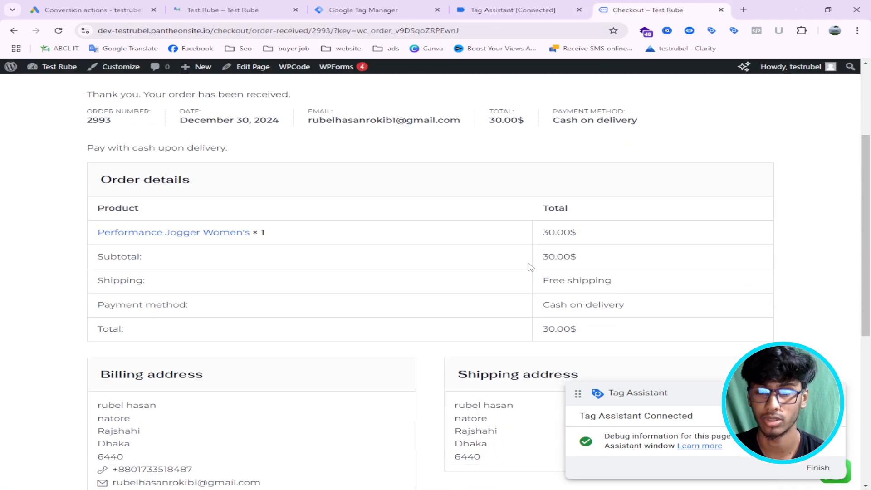
scroll(408, 281, "up", 5)
scroll(454, 281, "down", 3)
Step: Back in Tag Assistant, look through the list of recorded events beside the tag summary
left_click(517, 9)
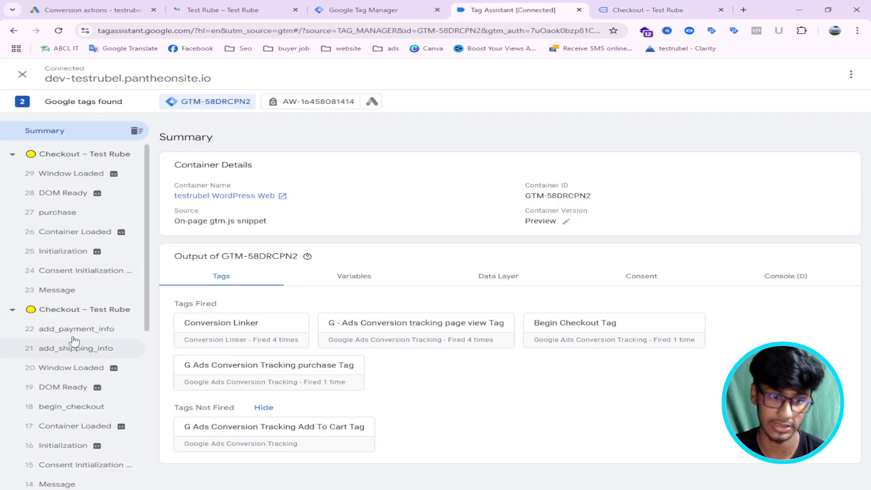
scroll(113, 345, "down", 6)
scroll(55, 340, "up", 6)
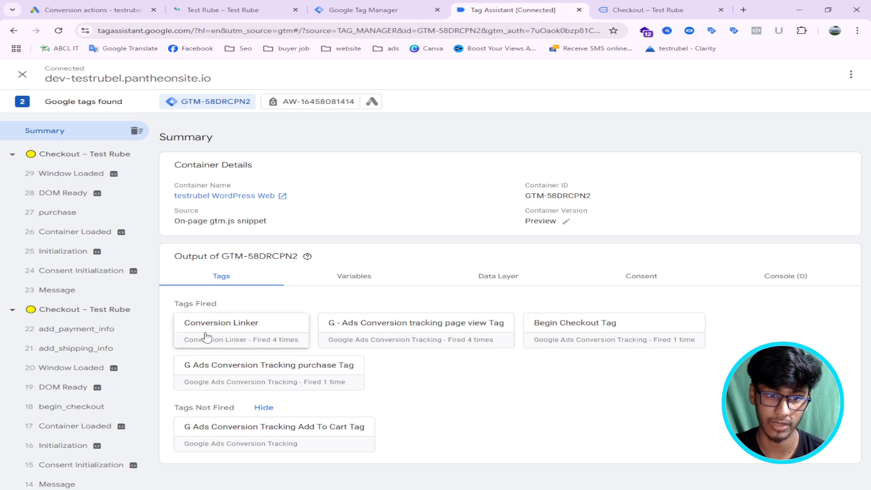
Step: Switch to Google Ads and review the Purchase, Add to cart, Begin checkout and Page view conversion goals in the conversions summary
left_click(90, 10)
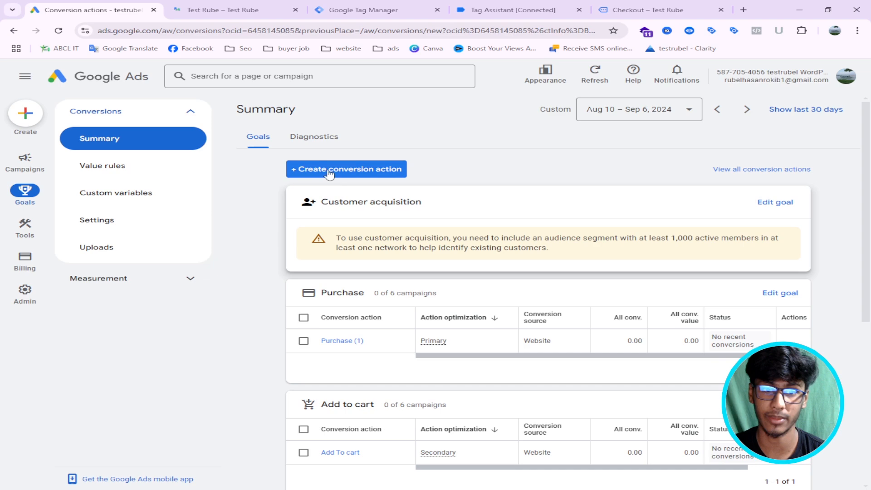
scroll(427, 272, "down", 4)
scroll(431, 376, "up", 3)
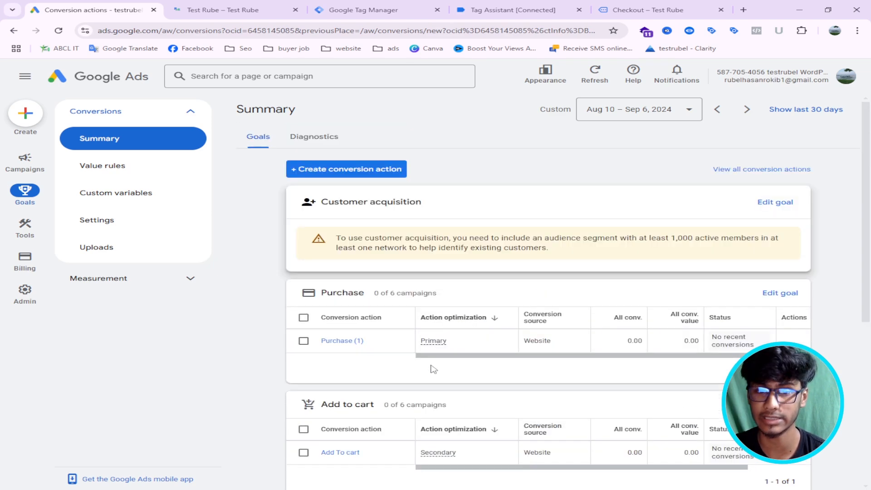
scroll(456, 219, "down", 2)
scroll(358, 368, "down", 4)
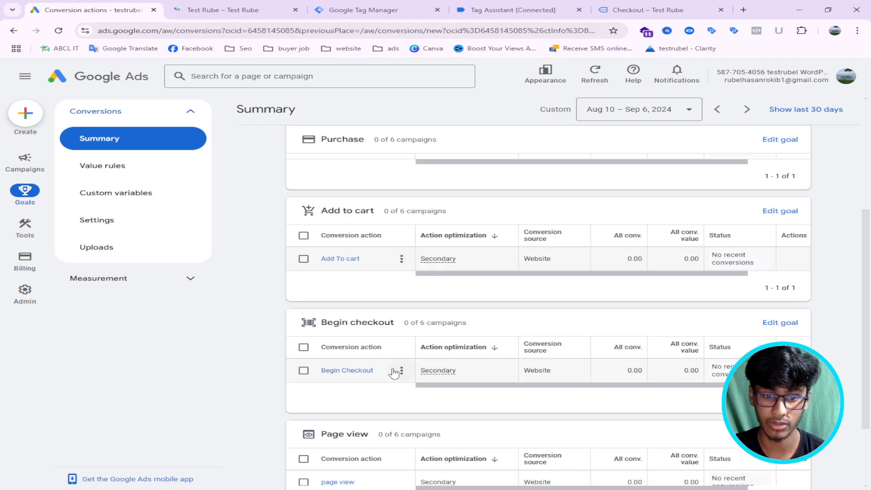
scroll(408, 375, "up", 5)
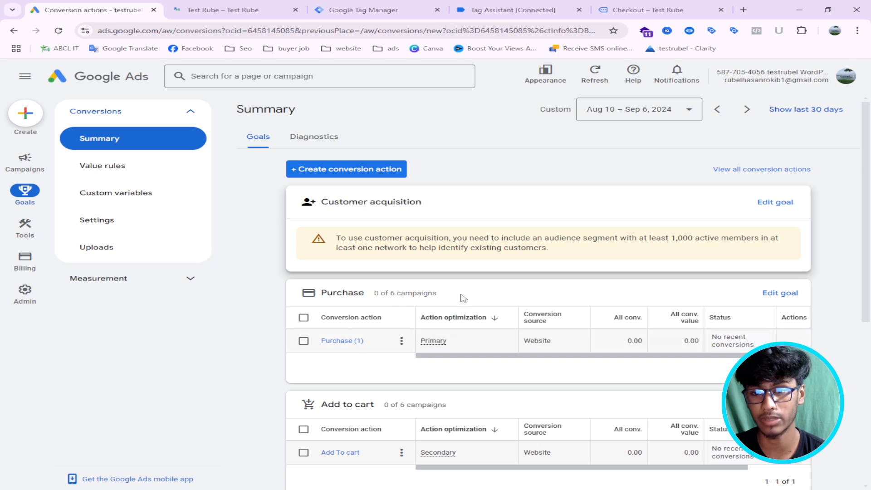